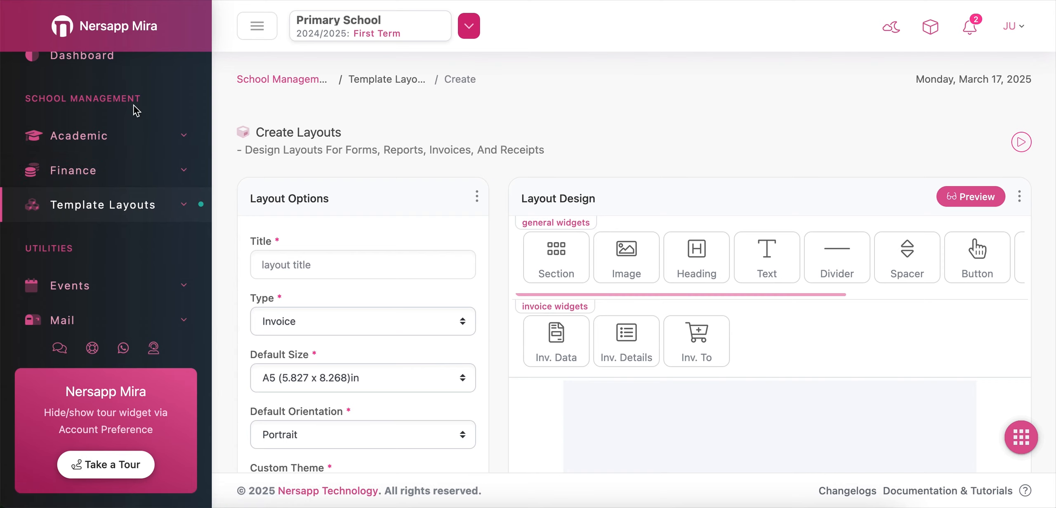
Open the Create page under Template Layouts in the sidebar
{"action": "left_click", "coordinate": [159, 211]}
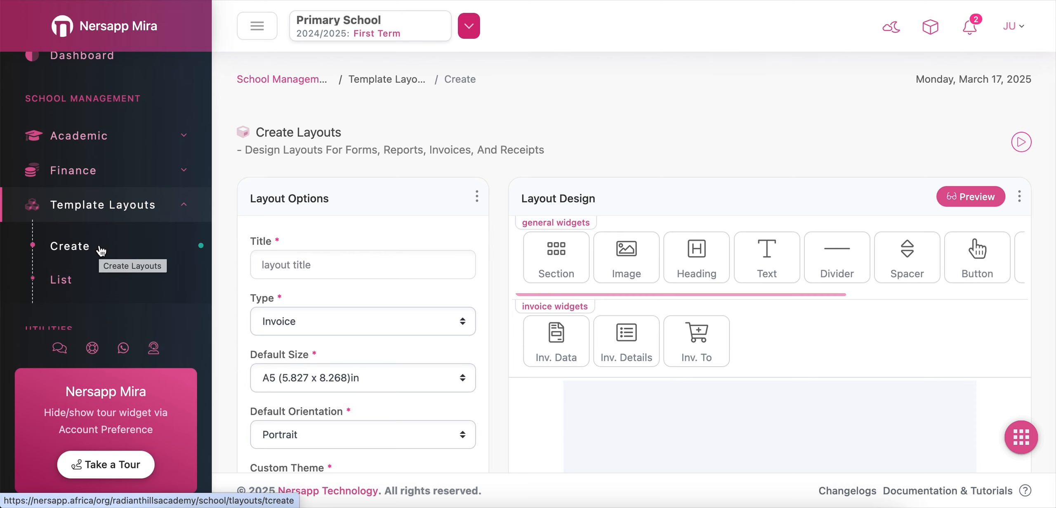
{"action": "left_click", "coordinate": [101, 250]}
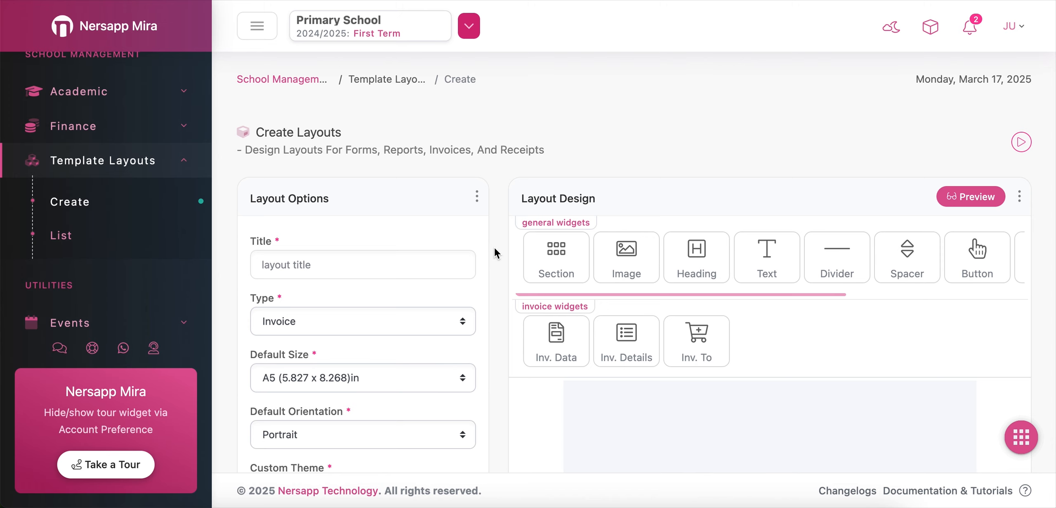
Examine the layout title field and the list of layout types
{"action": "scroll", "coordinate": [497, 252], "scroll_direction": "down", "scroll_amount": 2}
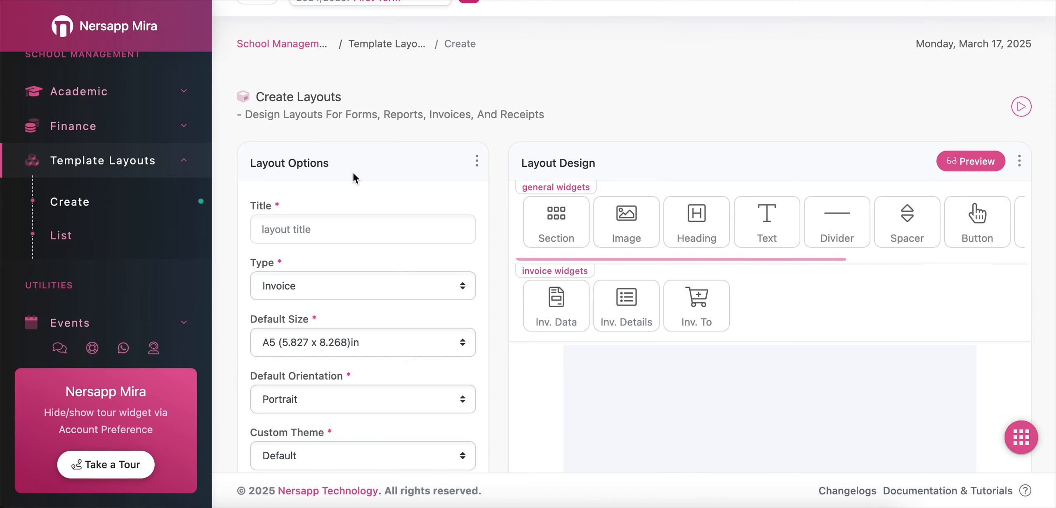
{"action": "scroll", "coordinate": [353, 178], "scroll_direction": "down", "scroll_amount": 4}
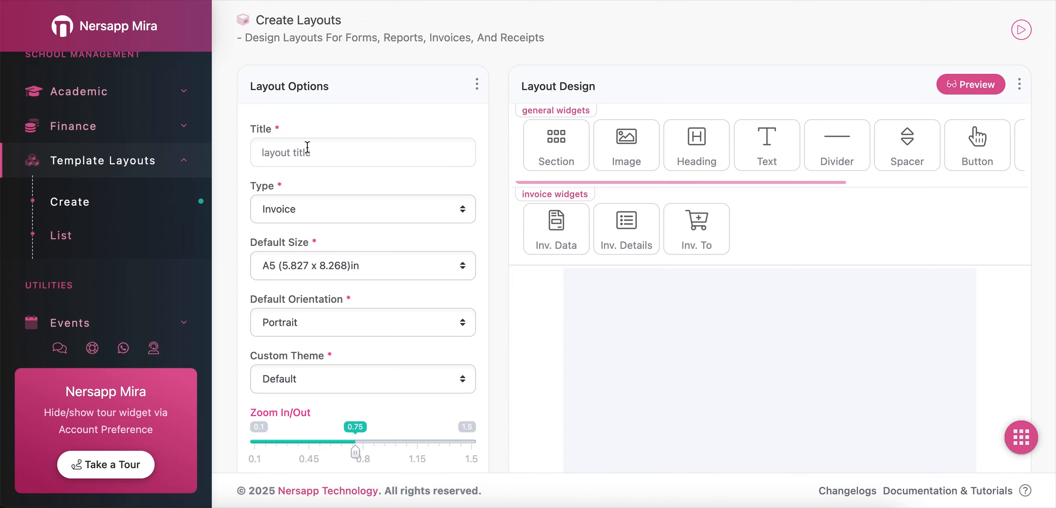
{"action": "left_click", "coordinate": [288, 153]}
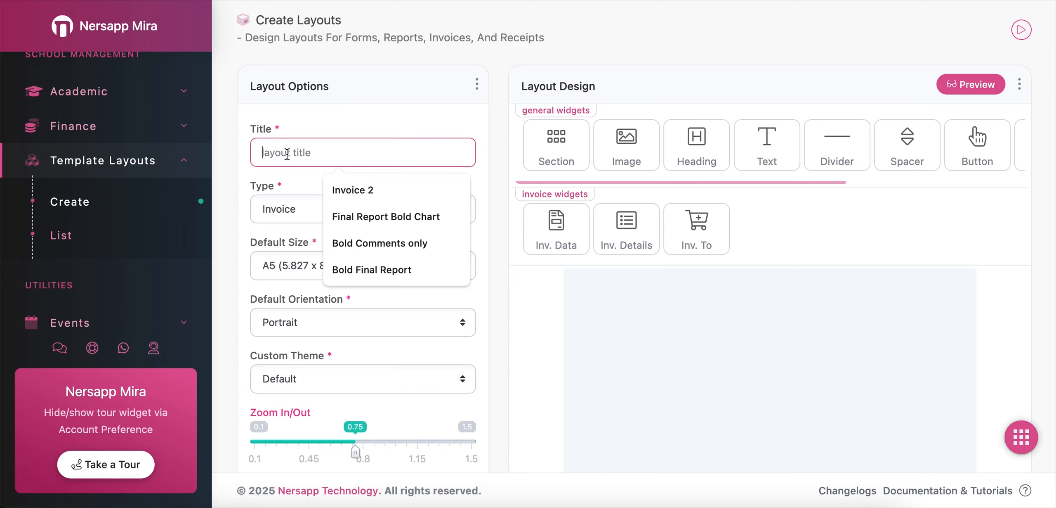
{"action": "left_click", "coordinate": [273, 187]}
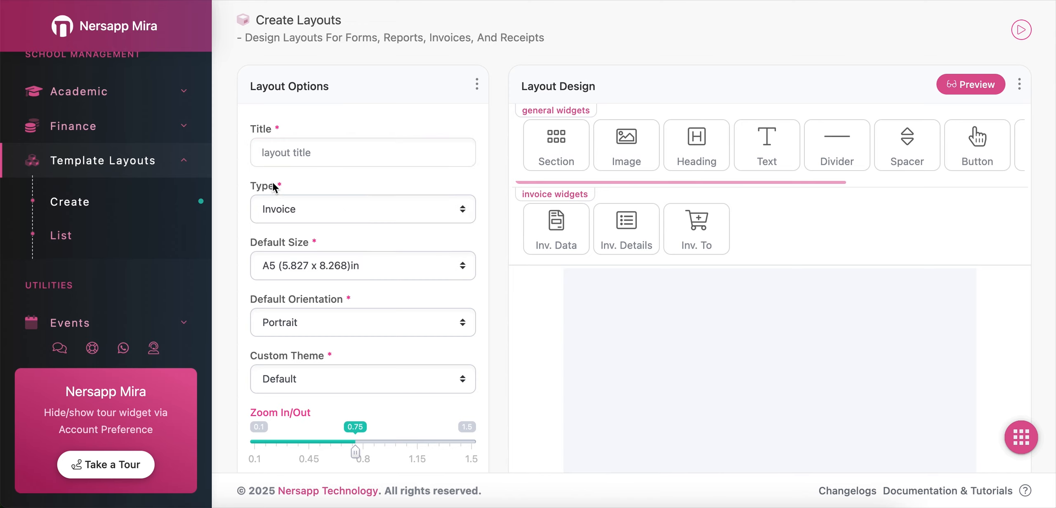
{"action": "left_click", "coordinate": [279, 210]}
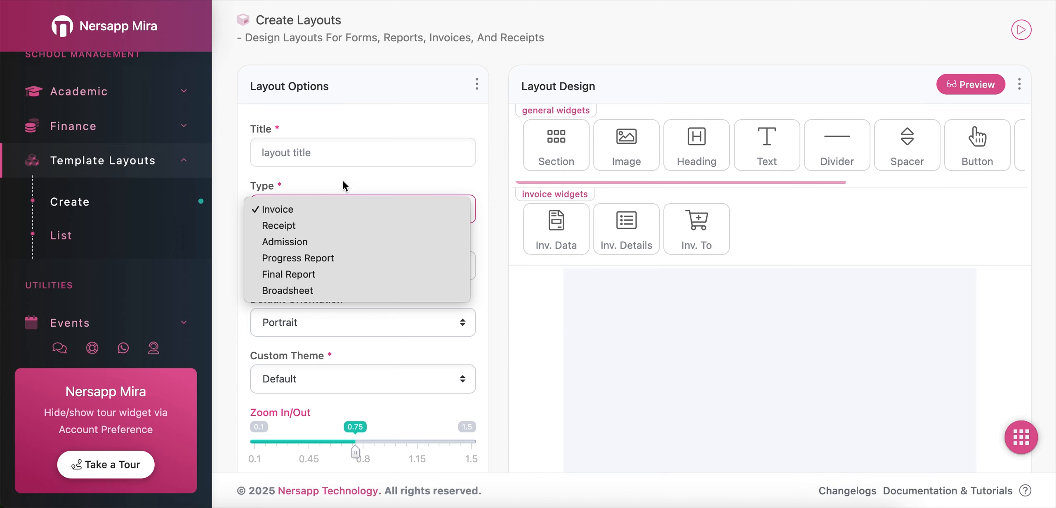
{"action": "left_click", "coordinate": [358, 173]}
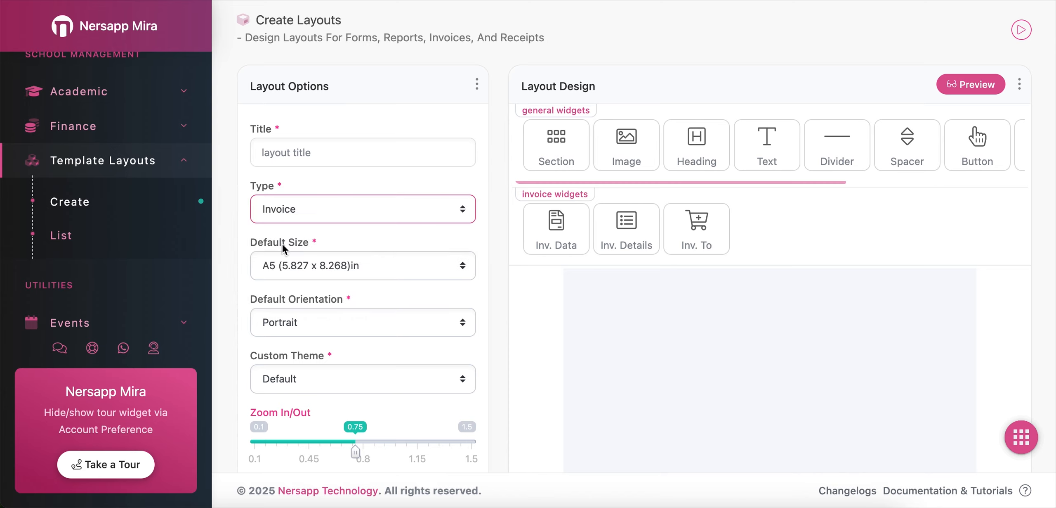
Switch the layout type to Receipt and then to Progress Report
{"action": "left_click", "coordinate": [303, 214]}
{"action": "left_click", "coordinate": [328, 192]}
{"action": "left_click", "coordinate": [326, 220]}
{"action": "left_click", "coordinate": [319, 230]}
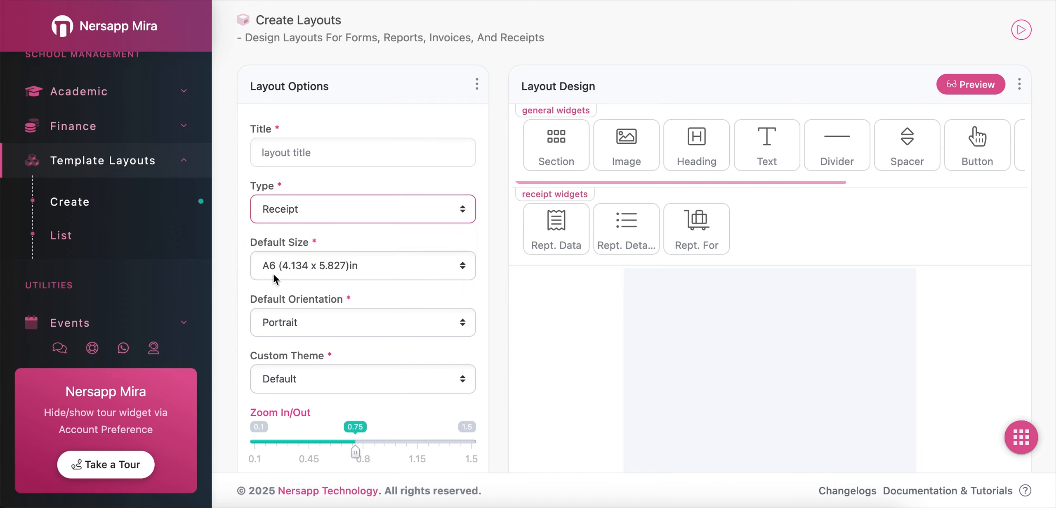
{"action": "left_click", "coordinate": [328, 222]}
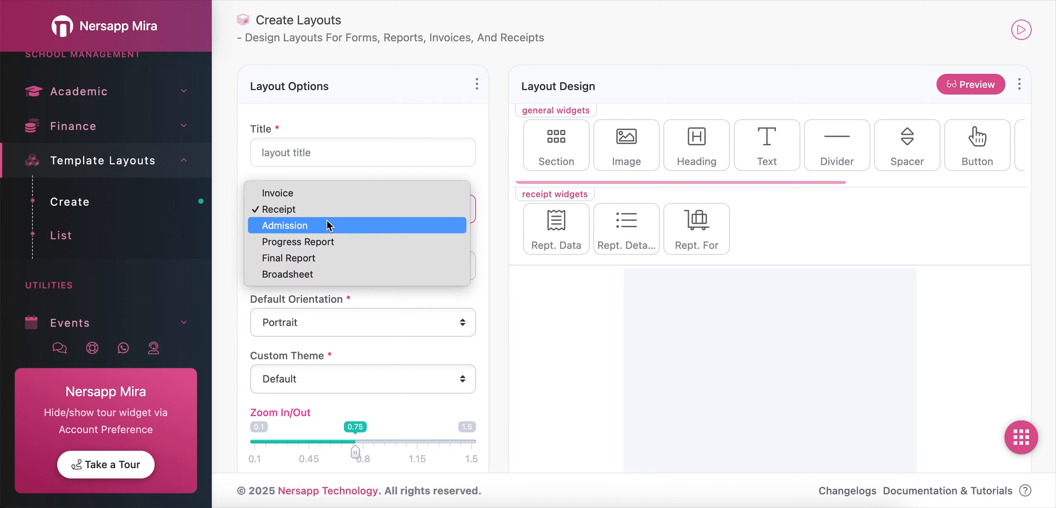
{"action": "left_click", "coordinate": [326, 242]}
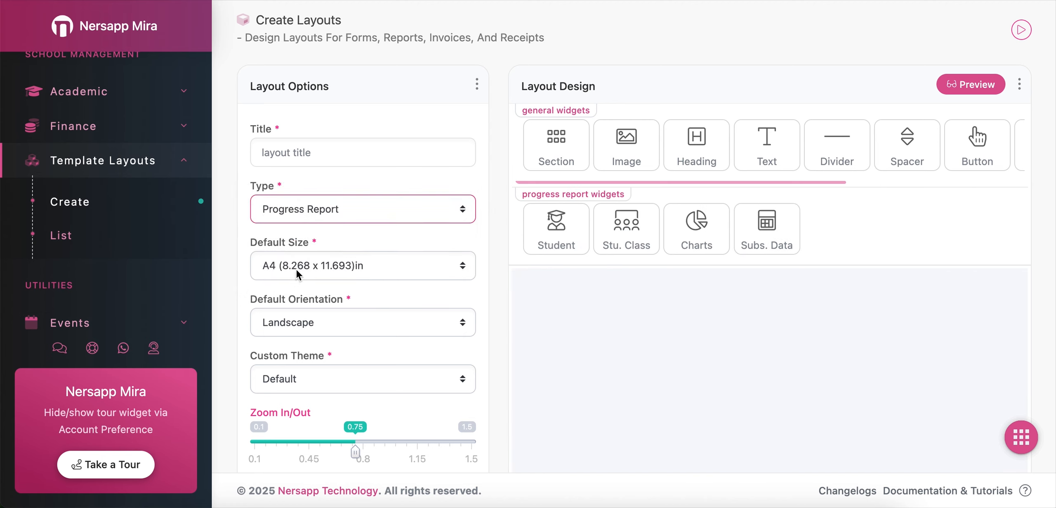
Switch the layout type to Final Report and then to Broadsheet
{"action": "left_click", "coordinate": [320, 224]}
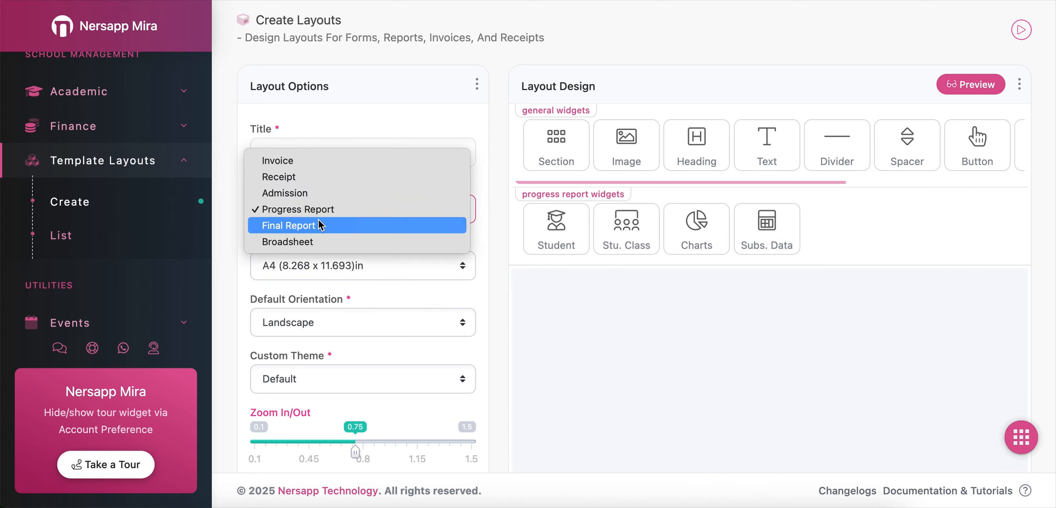
{"action": "left_click", "coordinate": [311, 230]}
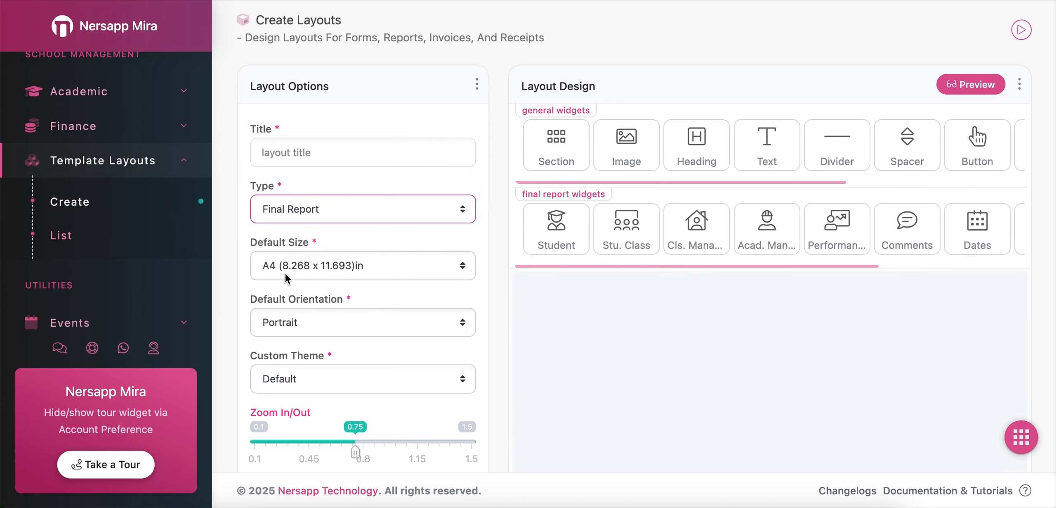
{"action": "left_click", "coordinate": [320, 214]}
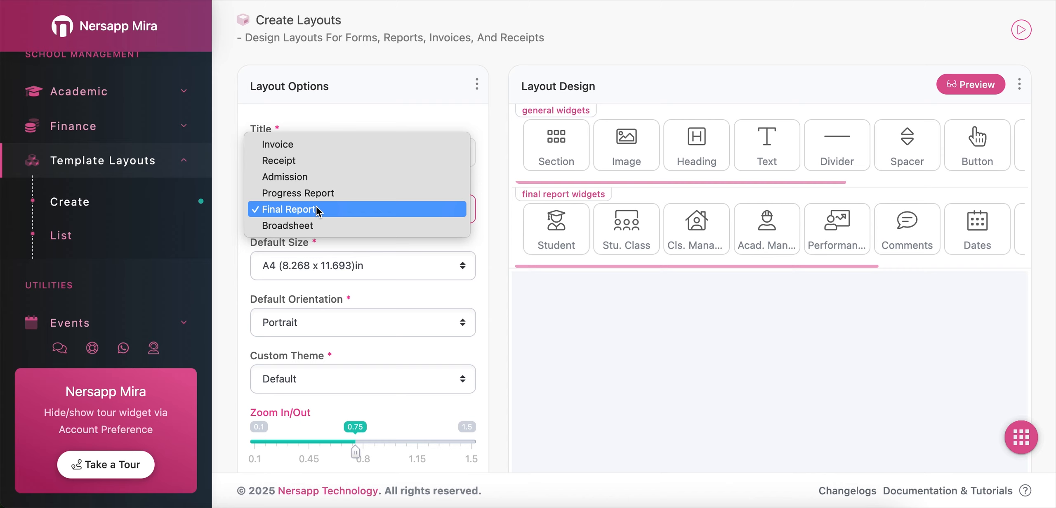
{"action": "left_click", "coordinate": [313, 229]}
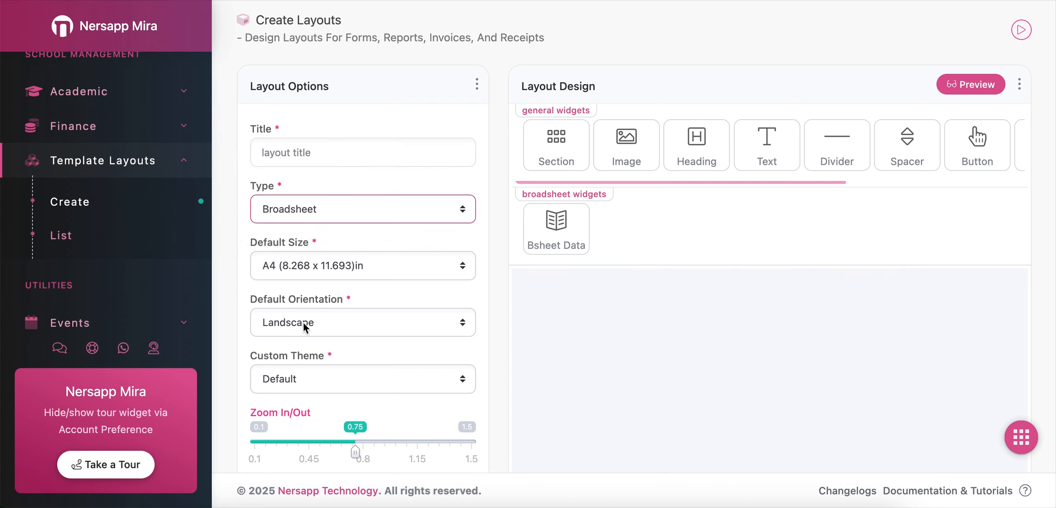
Inspect the default orientation and custom theme options of the layout
{"action": "left_click", "coordinate": [258, 299]}
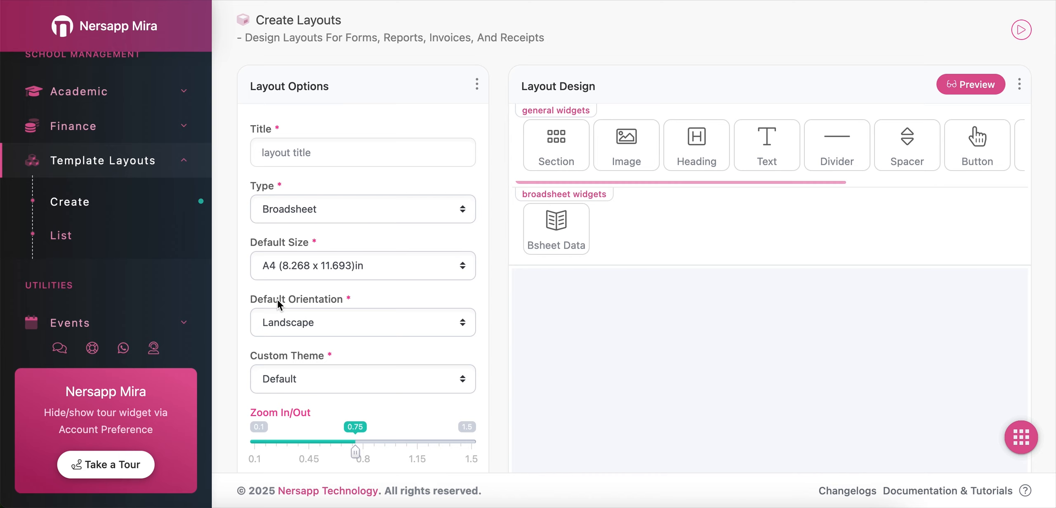
{"action": "left_click", "coordinate": [290, 322]}
{"action": "left_click", "coordinate": [308, 299]}
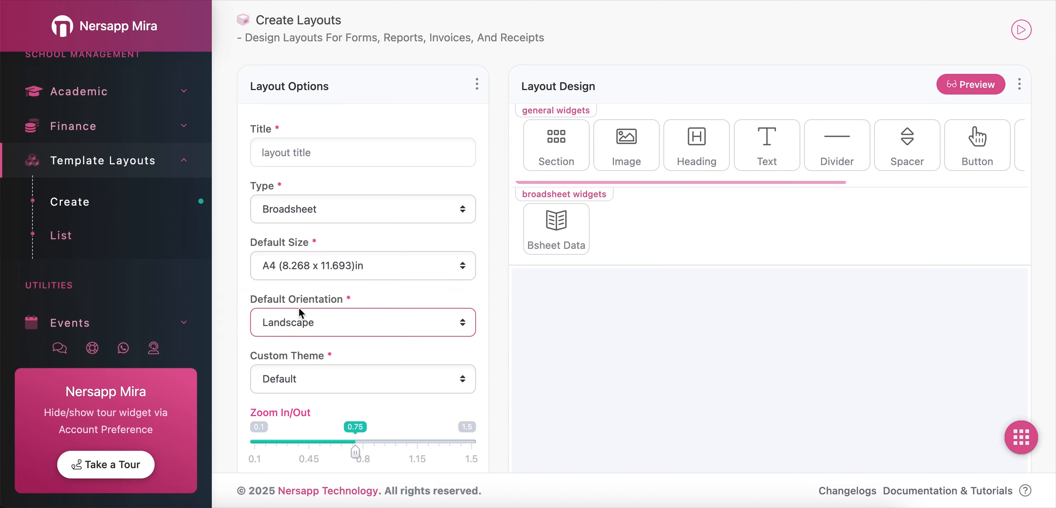
{"action": "left_click", "coordinate": [347, 358]}
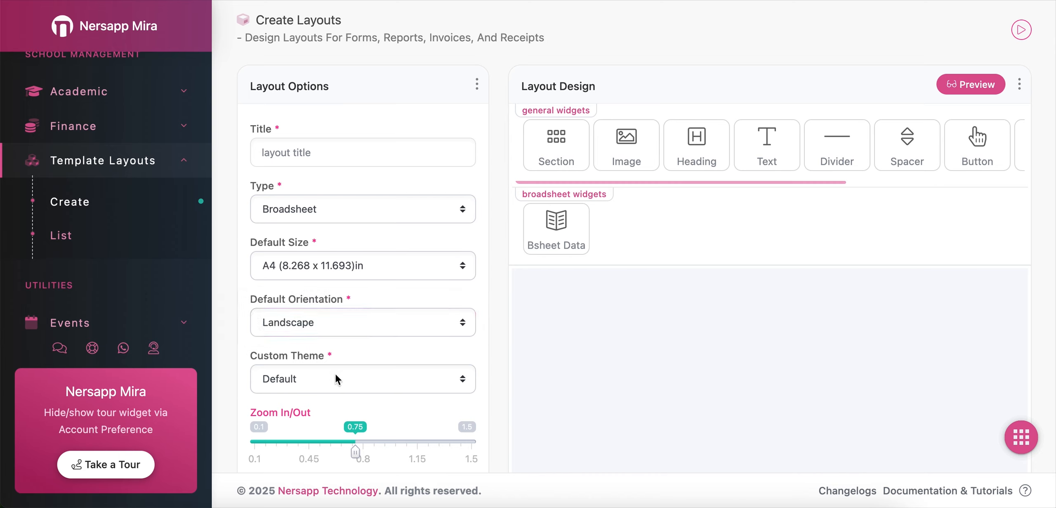
{"action": "left_click", "coordinate": [336, 378]}
{"action": "left_click", "coordinate": [375, 357]}
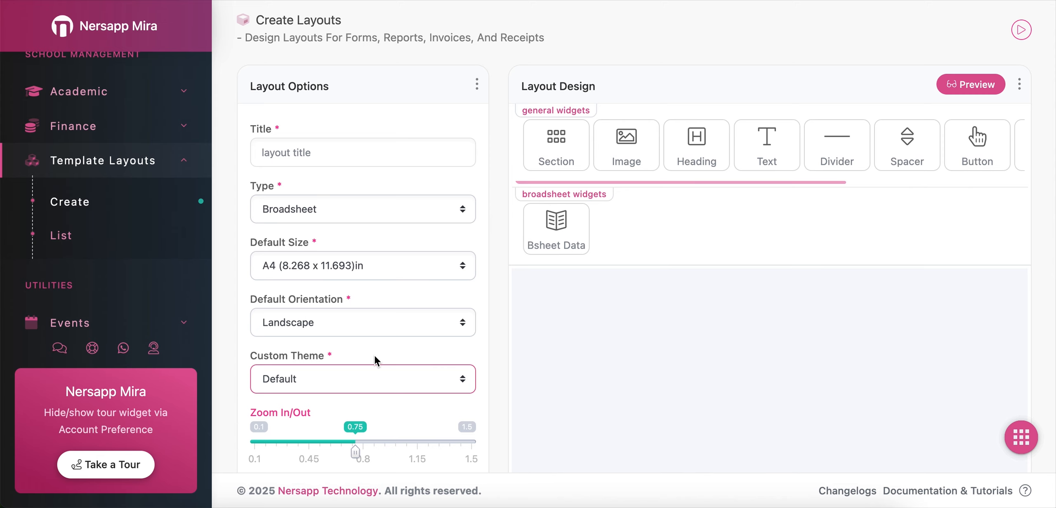
Zoom the design canvas to 0.5 and back to 0.75
{"action": "scroll", "coordinate": [374, 355], "scroll_direction": "down", "scroll_amount": 4}
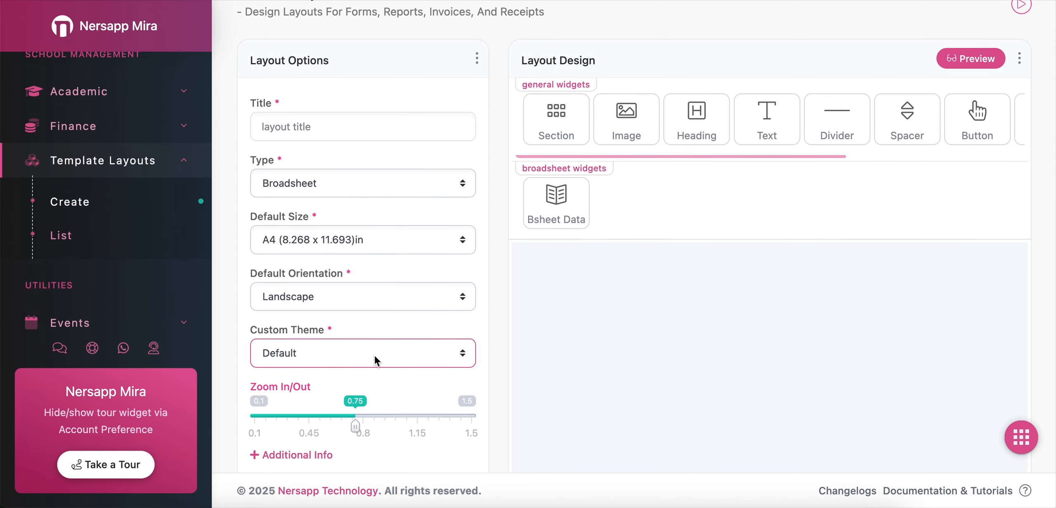
{"action": "left_click_drag", "start_coordinate": [355, 322], "coordinate": [317, 321]}
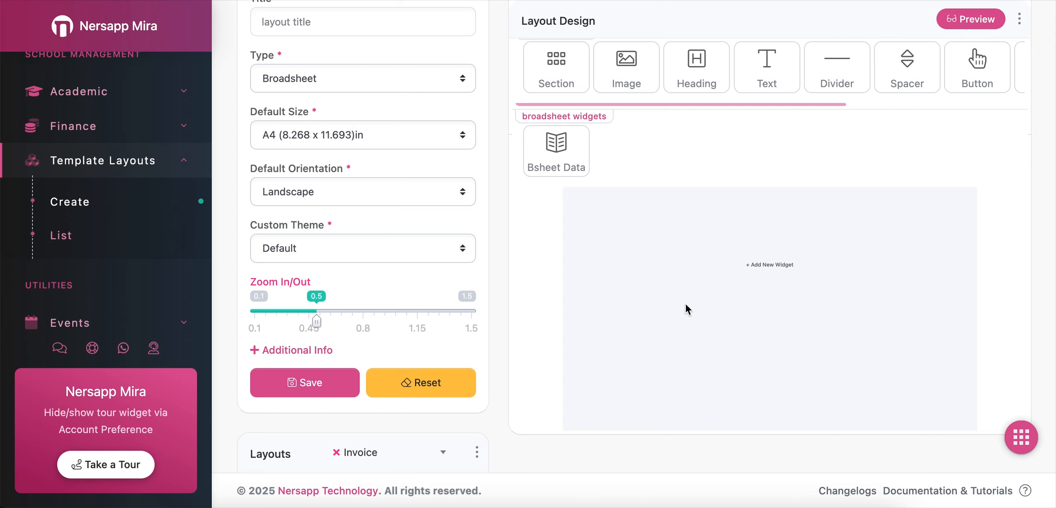
{"action": "left_click_drag", "start_coordinate": [318, 323], "coordinate": [356, 320]}
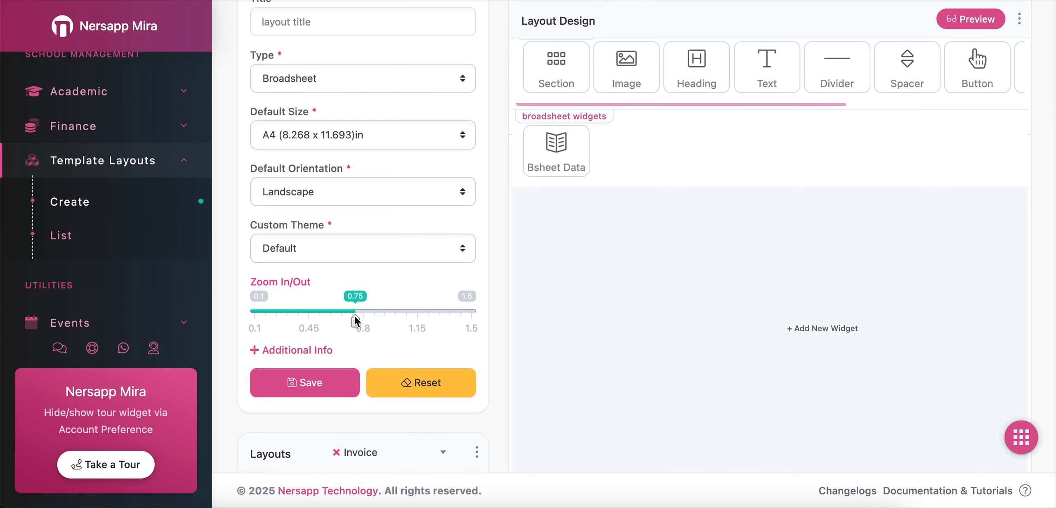
Review the Save and Reset controls and the Layout Options and Layout Design panels
{"action": "scroll", "coordinate": [384, 347], "scroll_direction": "down", "scroll_amount": 3}
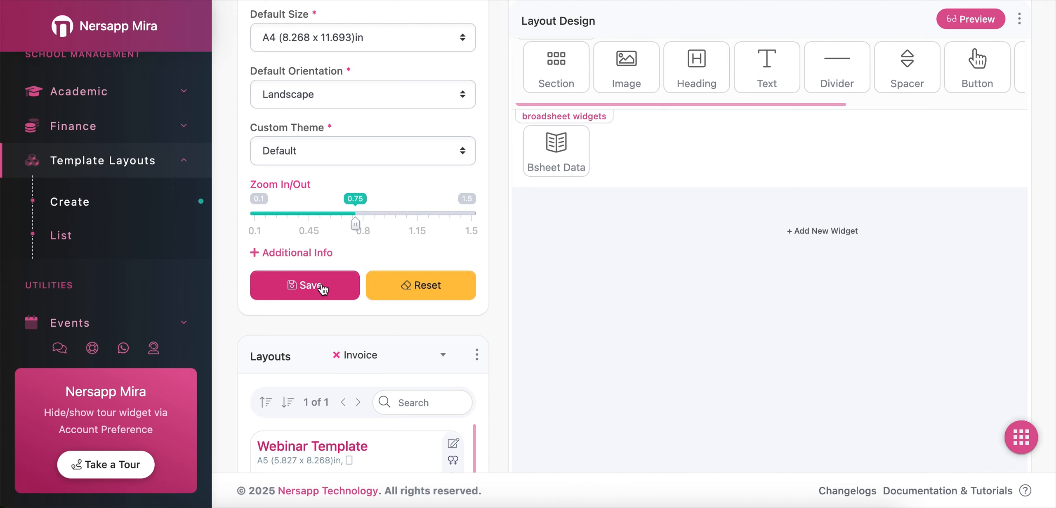
{"action": "scroll", "coordinate": [378, 254], "scroll_direction": "up", "scroll_amount": 6}
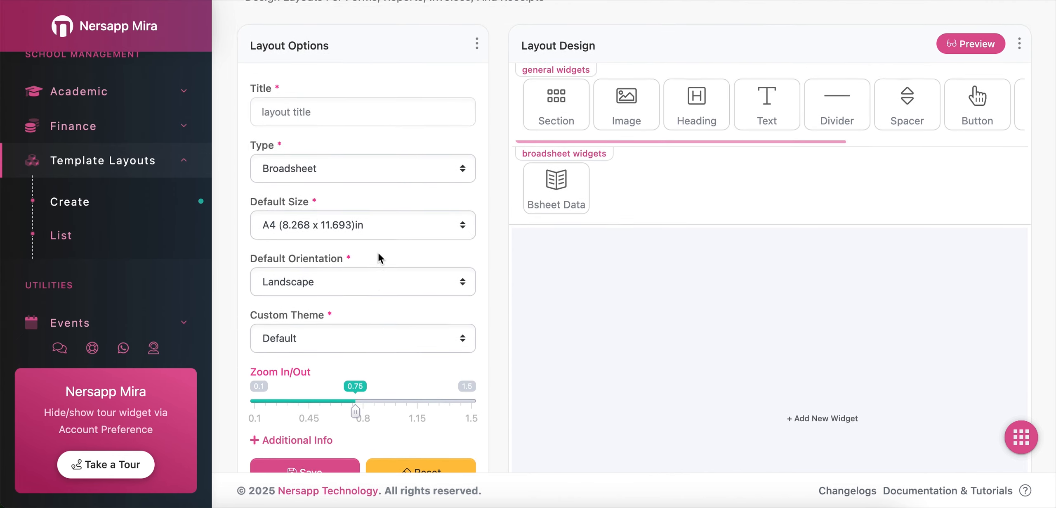
{"action": "scroll", "coordinate": [380, 259], "scroll_direction": "up", "scroll_amount": 1}
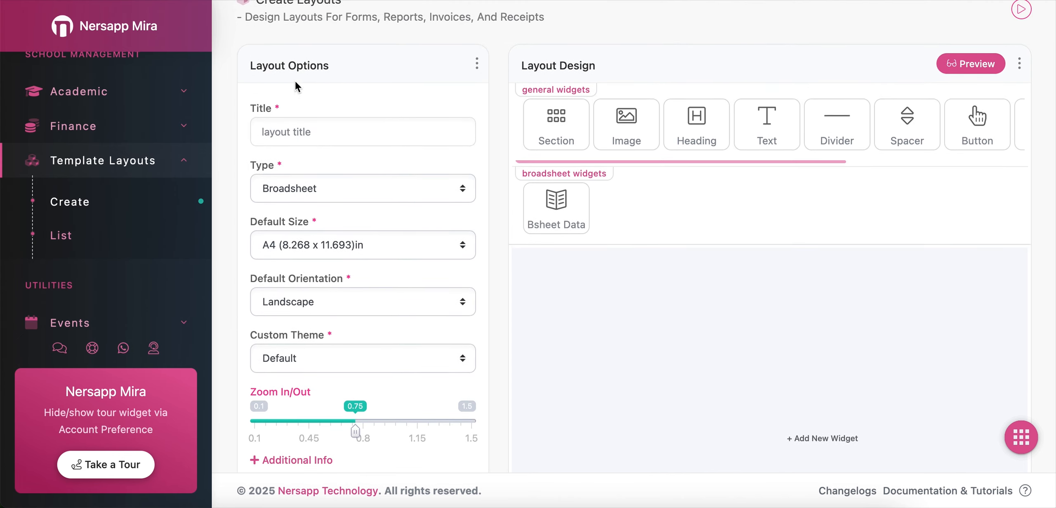
{"action": "left_click_drag", "start_coordinate": [251, 64], "coordinate": [342, 69]}
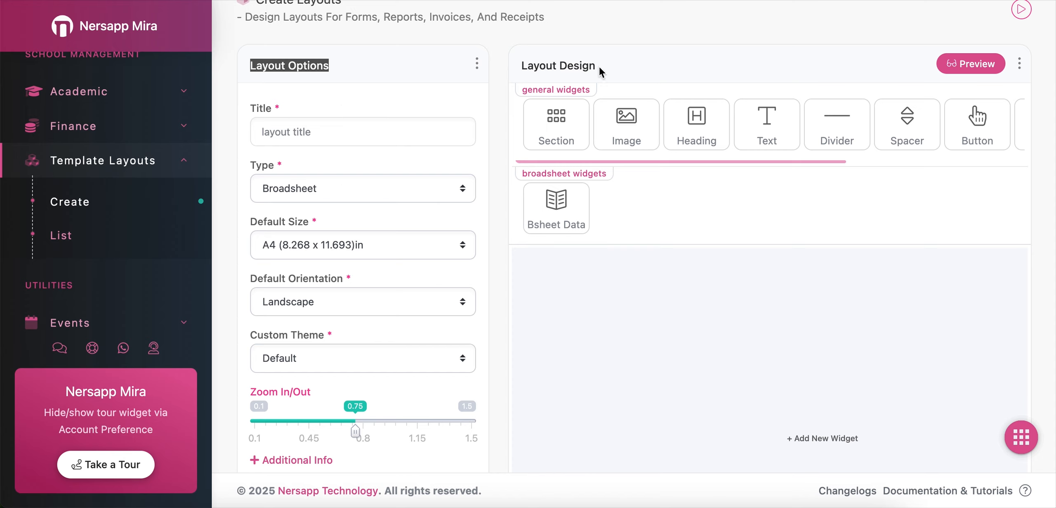
{"action": "left_click_drag", "start_coordinate": [521, 66], "coordinate": [602, 71]}
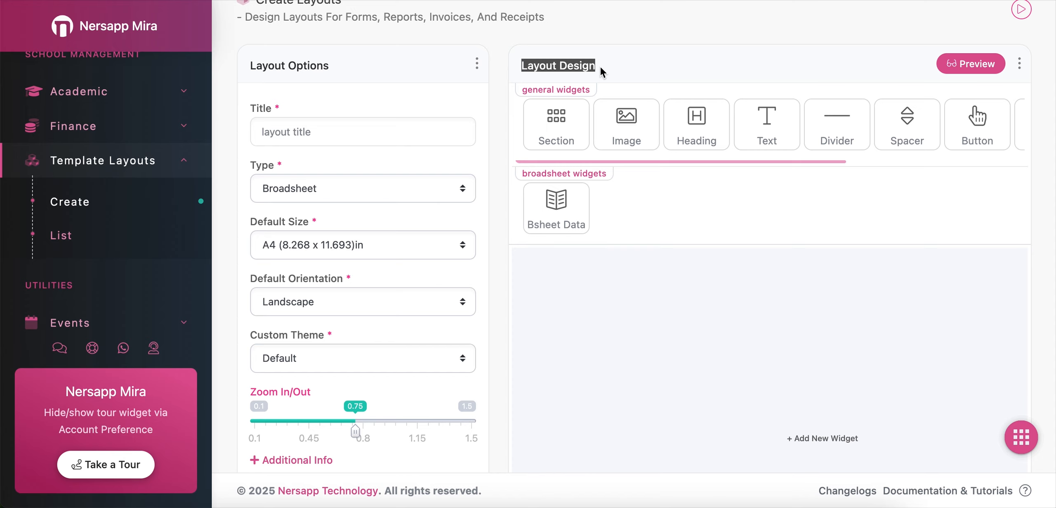
Preview the empty layout design and close the preview
{"action": "left_click", "coordinate": [971, 66]}
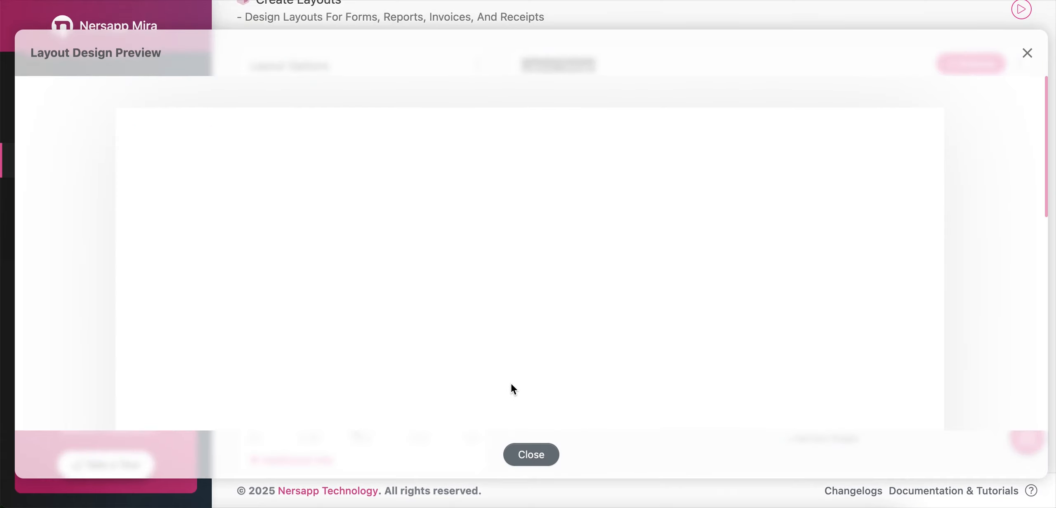
{"action": "left_click", "coordinate": [531, 454]}
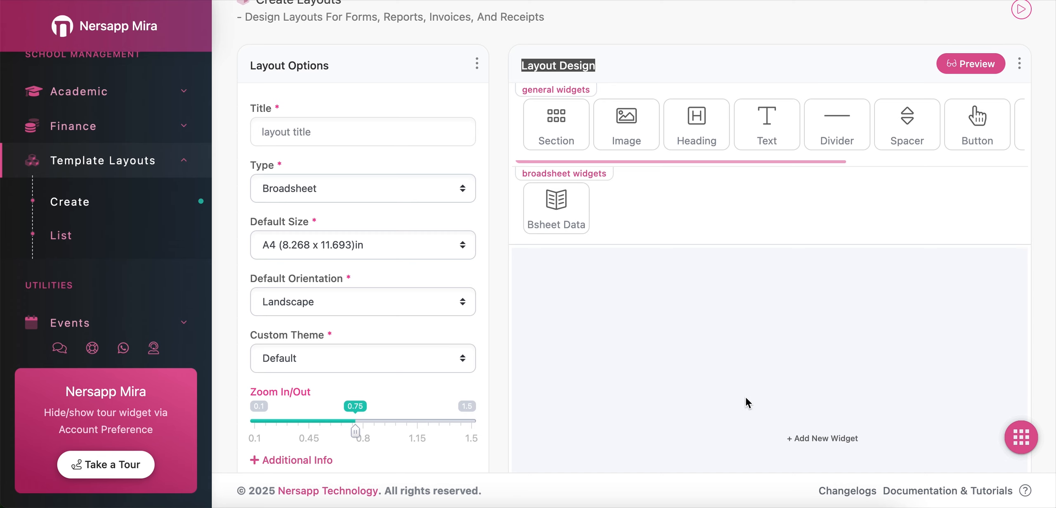
Review the general widgets group in the layout design panel
{"action": "scroll", "coordinate": [773, 397], "scroll_direction": "down", "scroll_amount": 2}
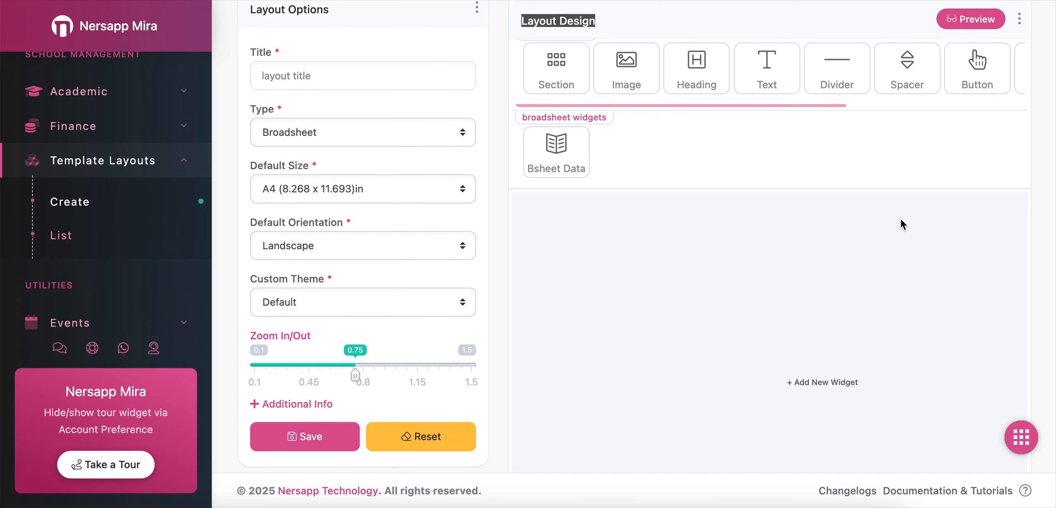
{"action": "scroll", "coordinate": [875, 201], "scroll_direction": "up", "scroll_amount": 1}
{"action": "left_click", "coordinate": [760, 201]}
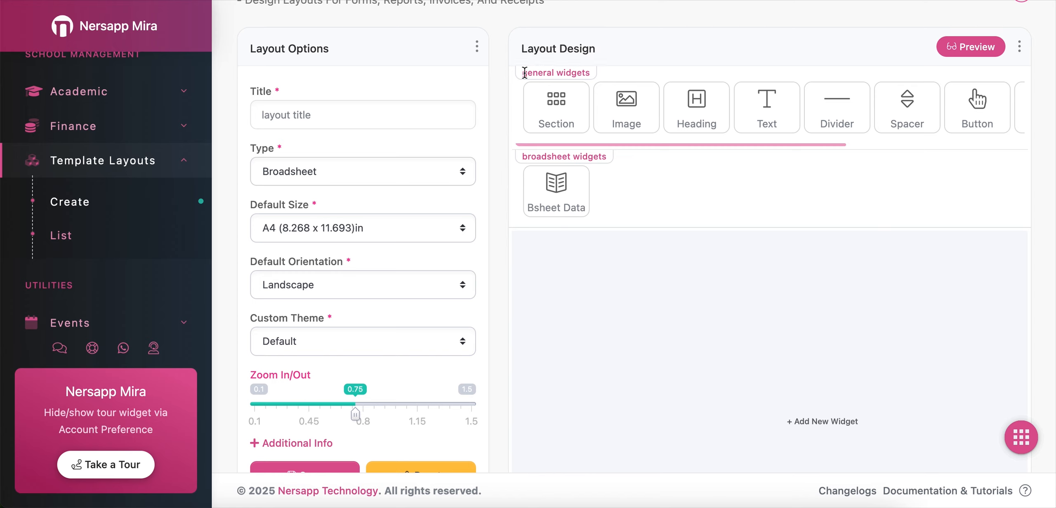
{"action": "left_click_drag", "start_coordinate": [524, 73], "coordinate": [597, 74]}
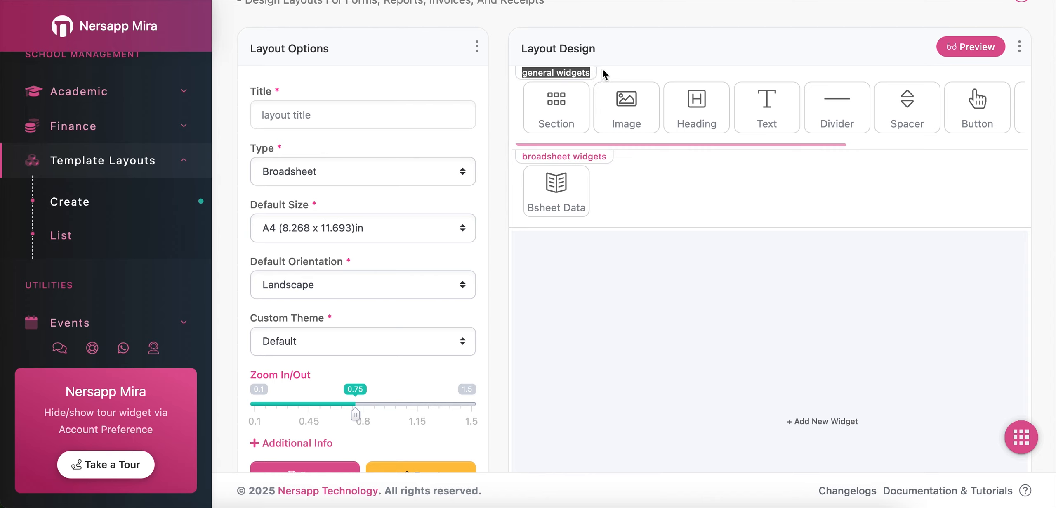
Set the layout type to Final Report
{"action": "left_click", "coordinate": [630, 70]}
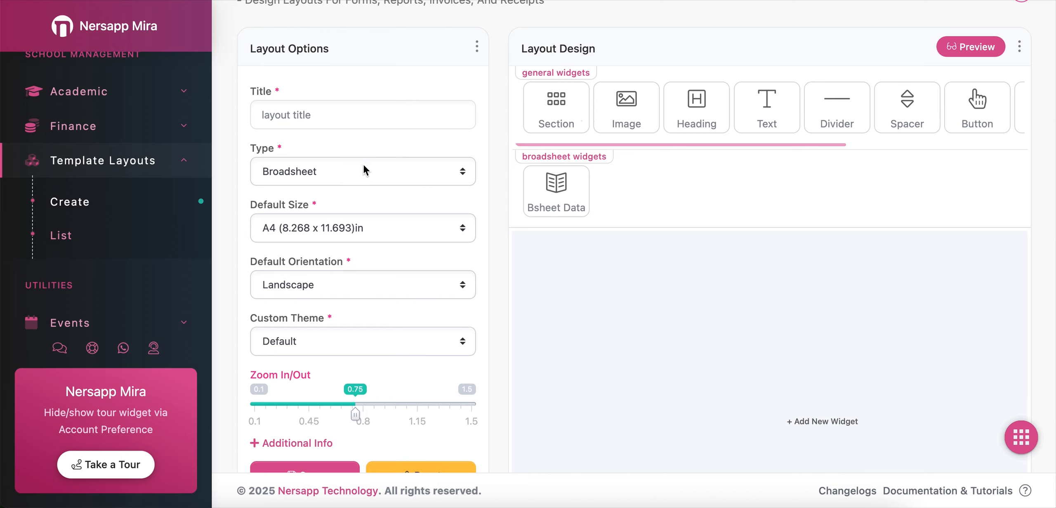
{"action": "left_click", "coordinate": [349, 176]}
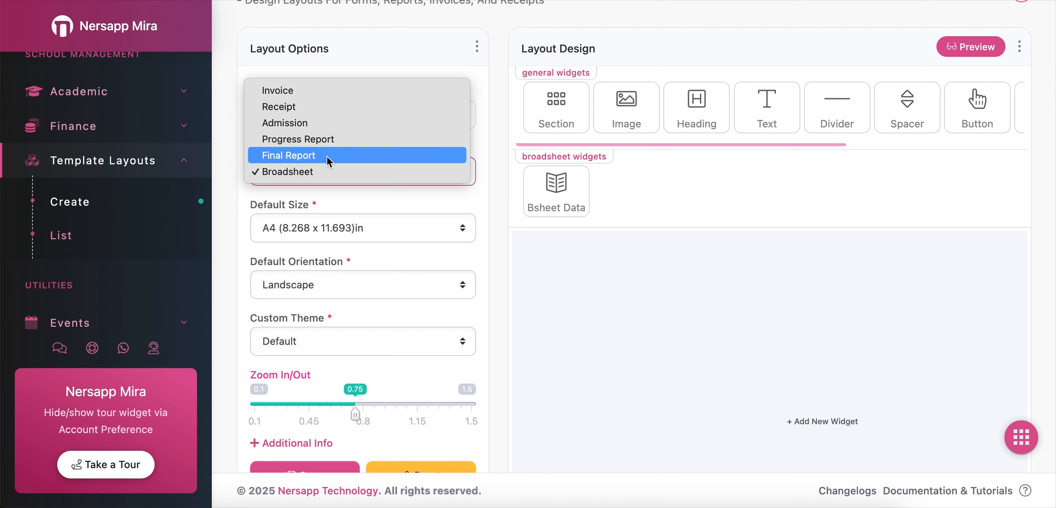
{"action": "left_click", "coordinate": [328, 160]}
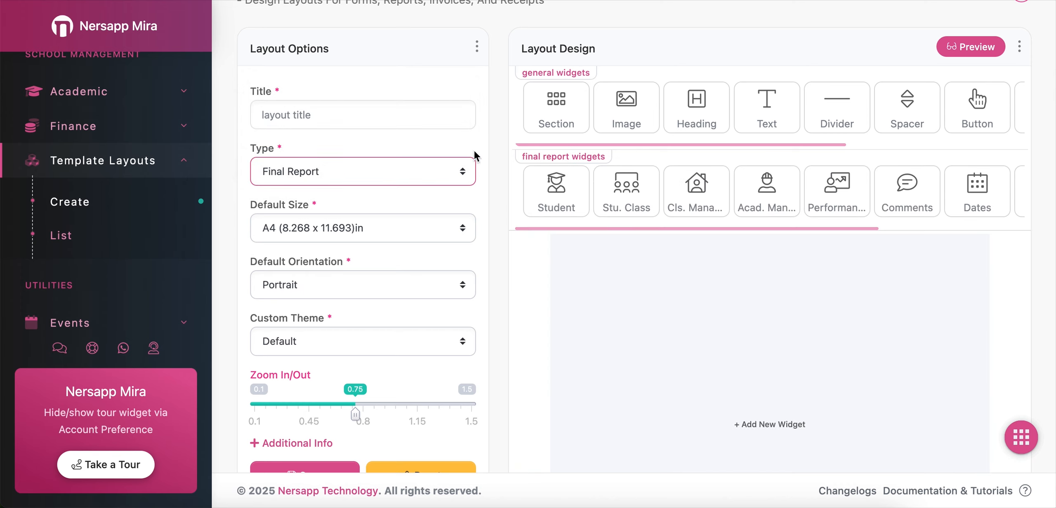
Switch the layout type to Admission and review the general and admission widget groups
{"action": "left_click", "coordinate": [403, 171]}
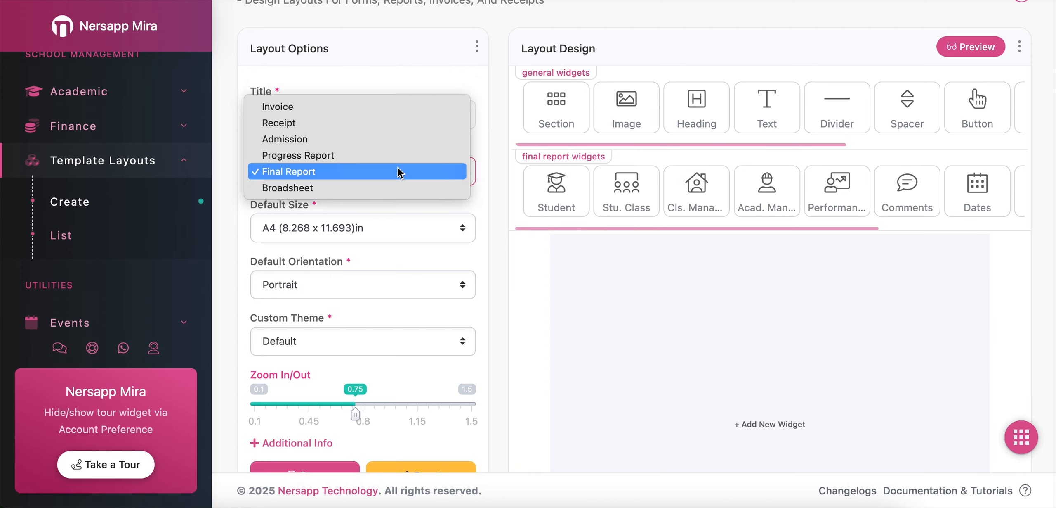
{"action": "left_click", "coordinate": [368, 141]}
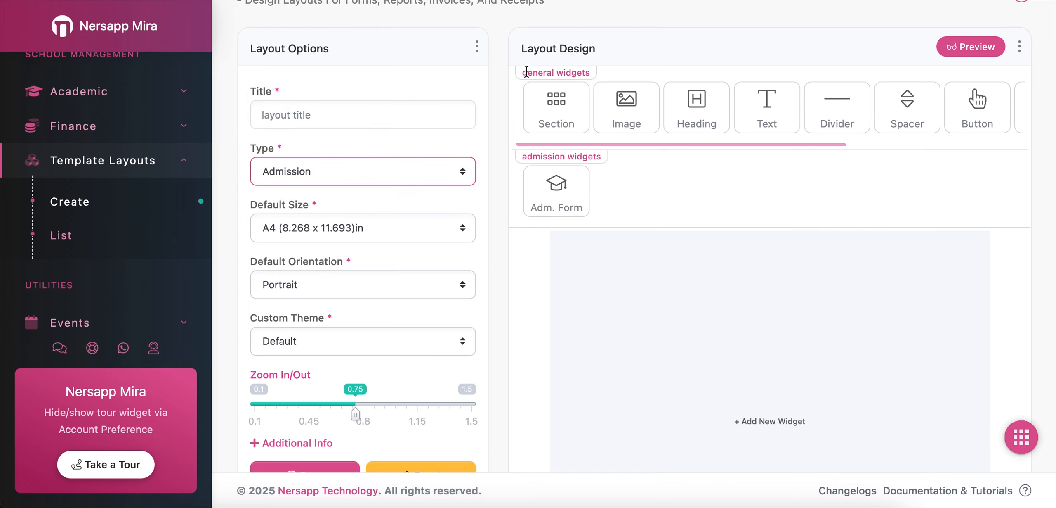
{"action": "left_click_drag", "start_coordinate": [521, 72], "coordinate": [583, 70]}
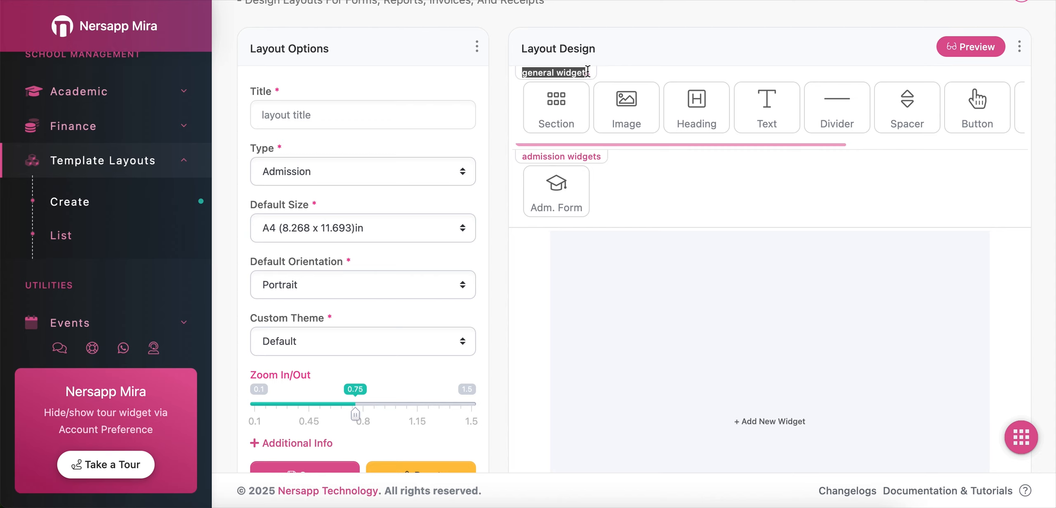
{"action": "left_click_drag", "start_coordinate": [523, 156], "coordinate": [602, 155]}
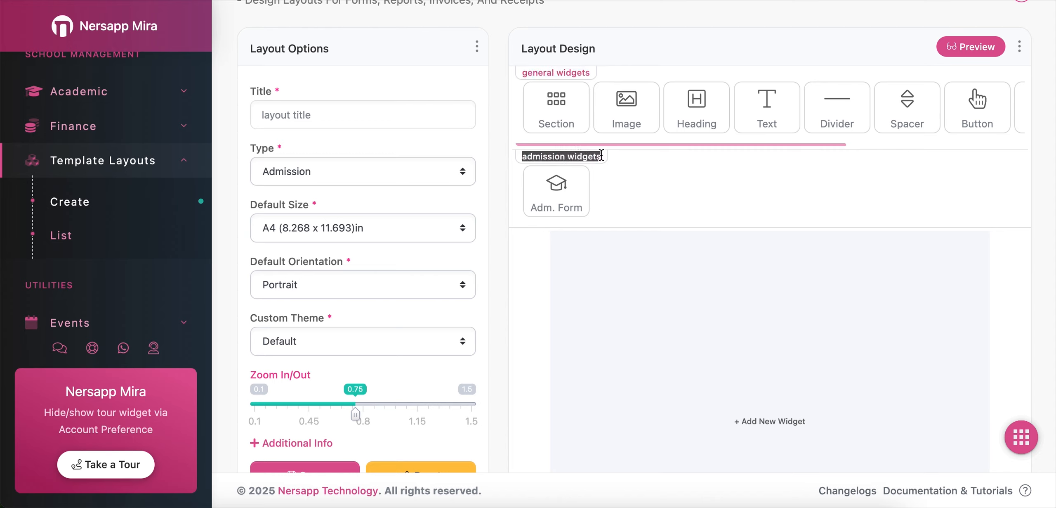
{"action": "left_click", "coordinate": [564, 155]}
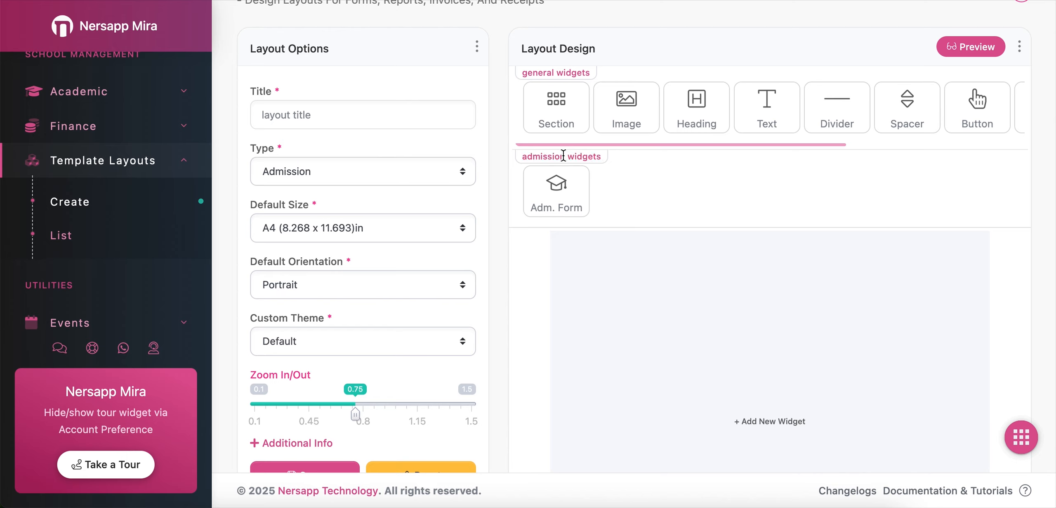
Switch the layout type to Receipt and review the receipt widgets group
{"action": "left_click", "coordinate": [339, 182]}
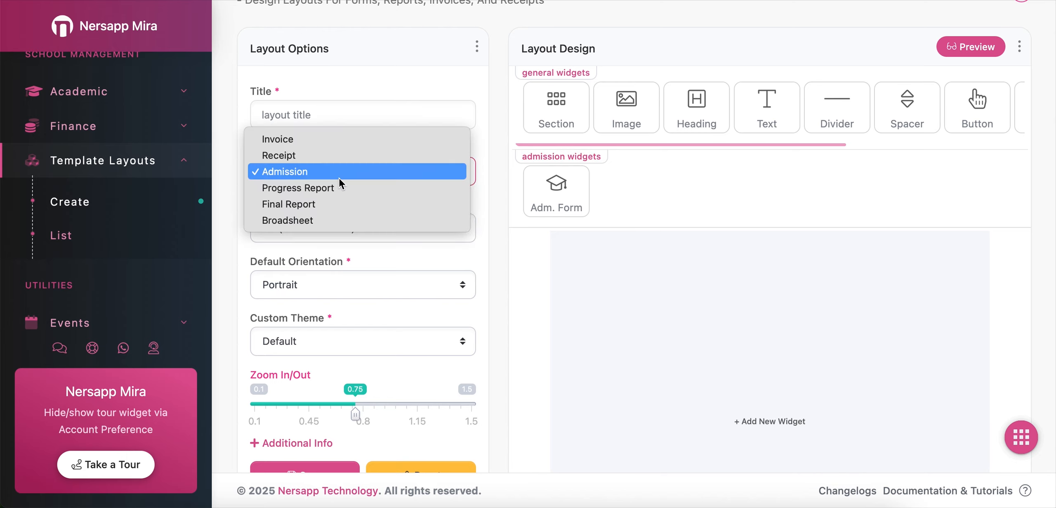
{"action": "left_click", "coordinate": [339, 159]}
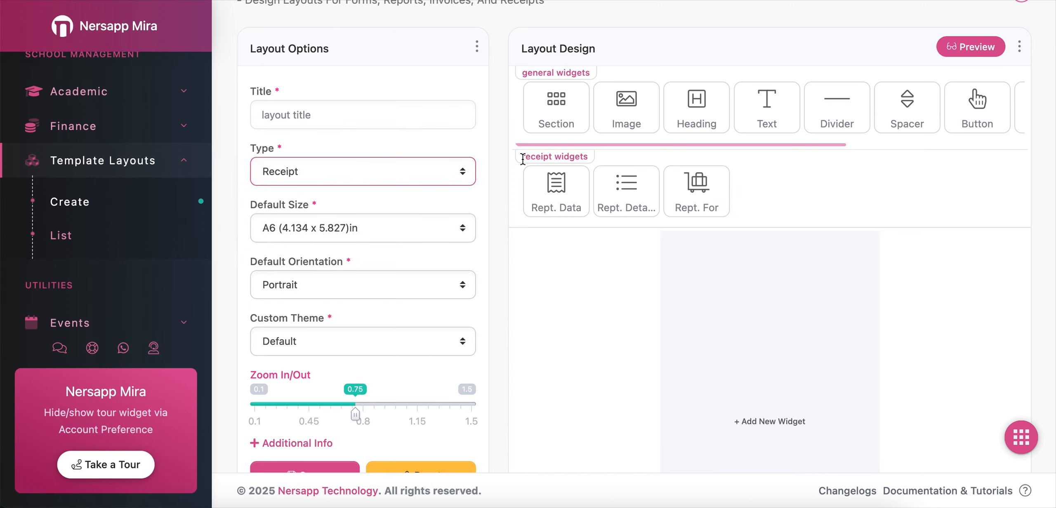
{"action": "left_click_drag", "start_coordinate": [523, 159], "coordinate": [590, 170]}
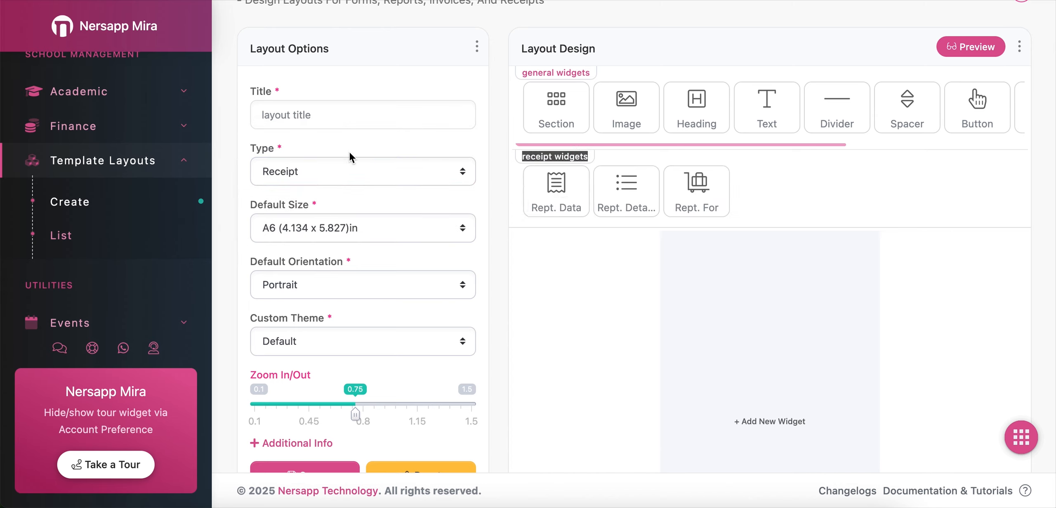
Set the layout type to Invoice and browse the available widget groups
{"action": "left_click", "coordinate": [349, 170]}
{"action": "left_click", "coordinate": [329, 158]}
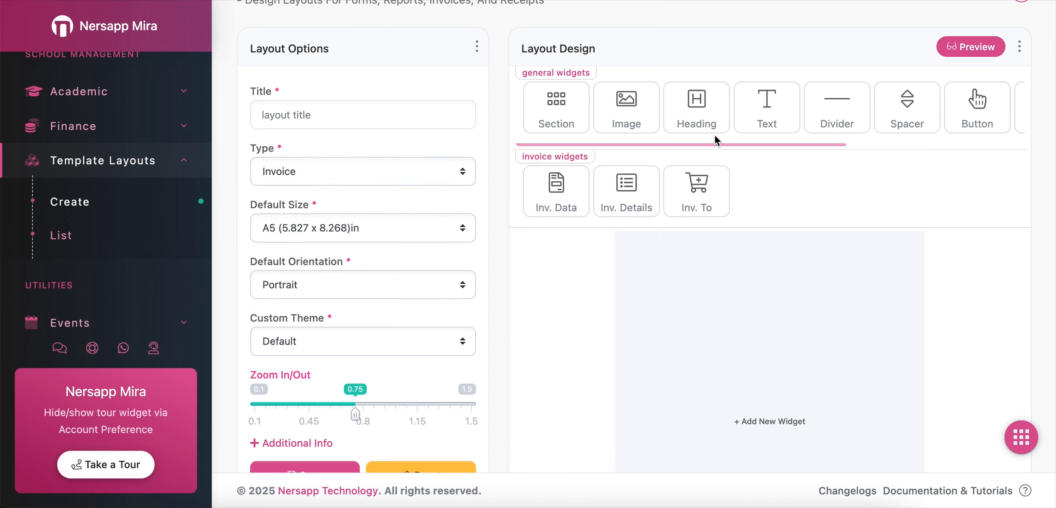
{"action": "scroll", "coordinate": [715, 135], "scroll_direction": "right", "scroll_amount": 3}
{"action": "scroll", "coordinate": [715, 136], "scroll_direction": "right", "scroll_amount": 3}
{"action": "scroll", "coordinate": [715, 135], "scroll_direction": "left", "scroll_amount": 6}
Add an Image widget to the layout canvas
{"action": "scroll", "coordinate": [559, 295], "scroll_direction": "down", "scroll_amount": 2}
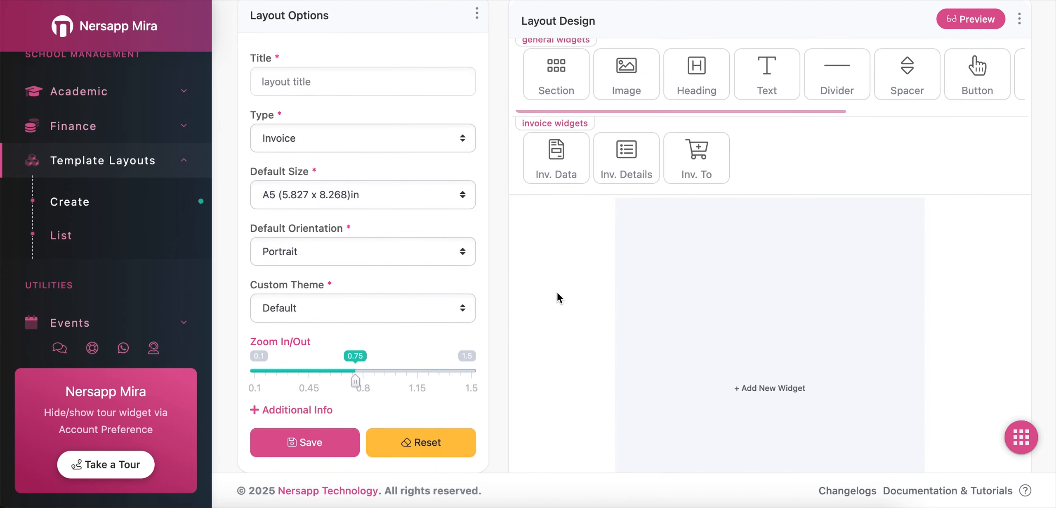
{"action": "scroll", "coordinate": [559, 297], "scroll_direction": "up", "scroll_amount": 2}
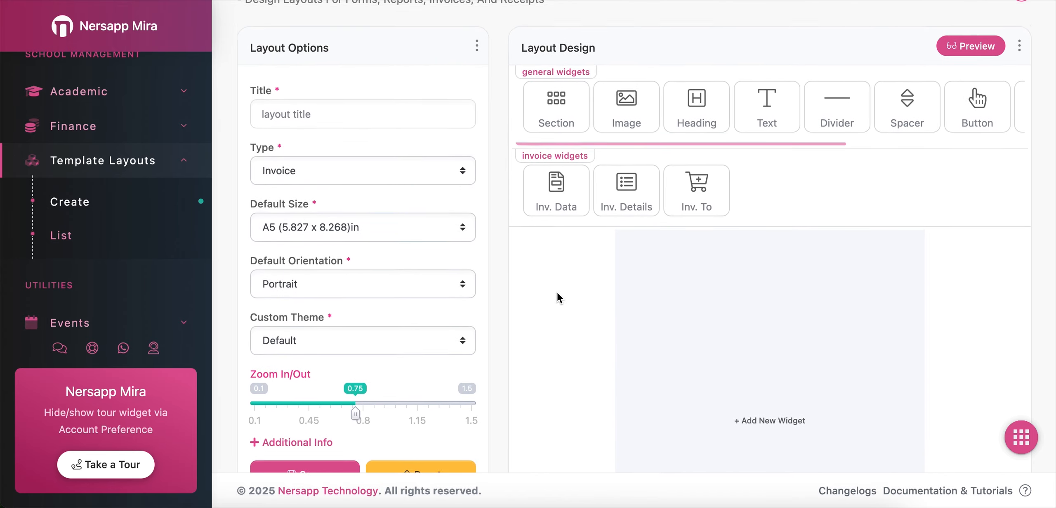
{"action": "scroll", "coordinate": [559, 298], "scroll_direction": "down", "scroll_amount": 3}
{"action": "scroll", "coordinate": [558, 297], "scroll_direction": "down", "scroll_amount": 1}
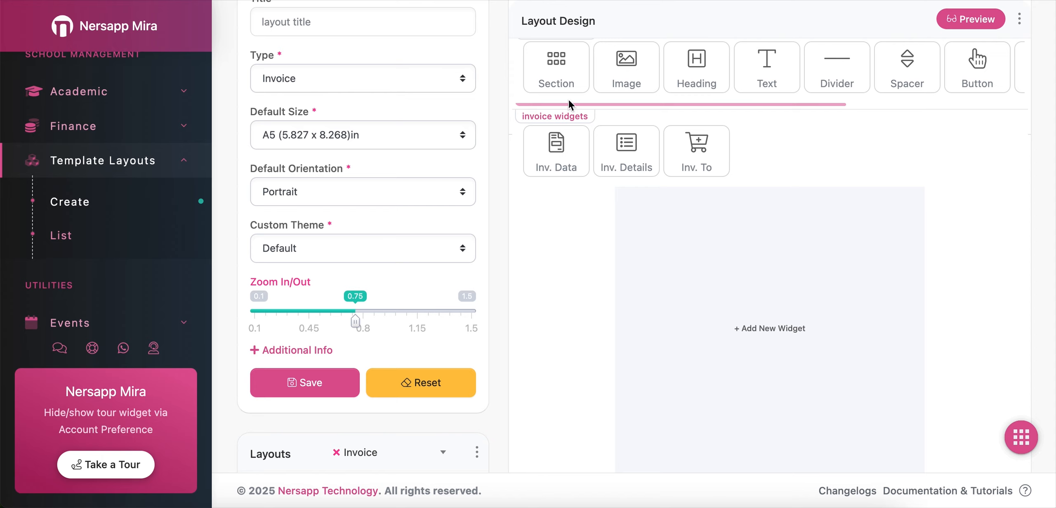
{"action": "left_click", "coordinate": [639, 69]}
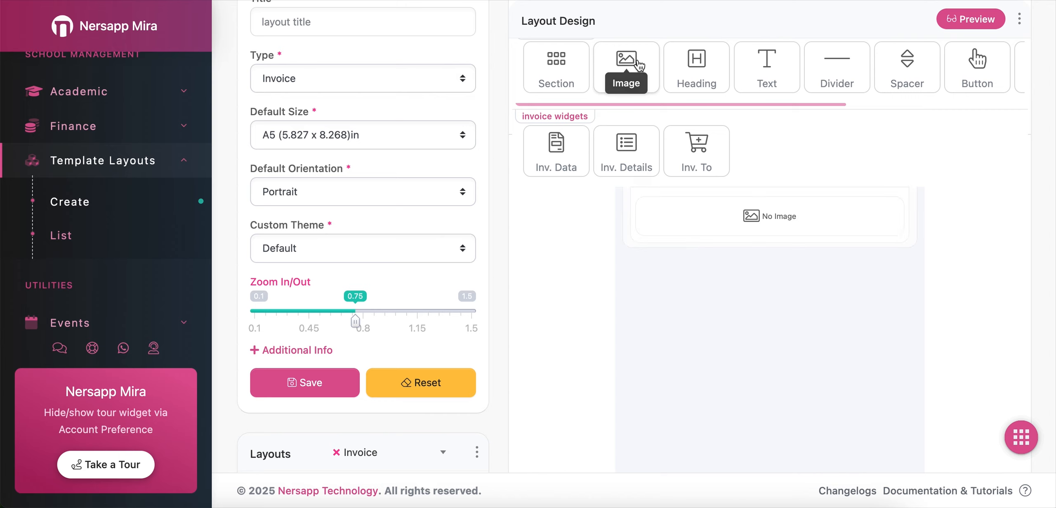
{"action": "mouse_move", "coordinate": [784, 239]}
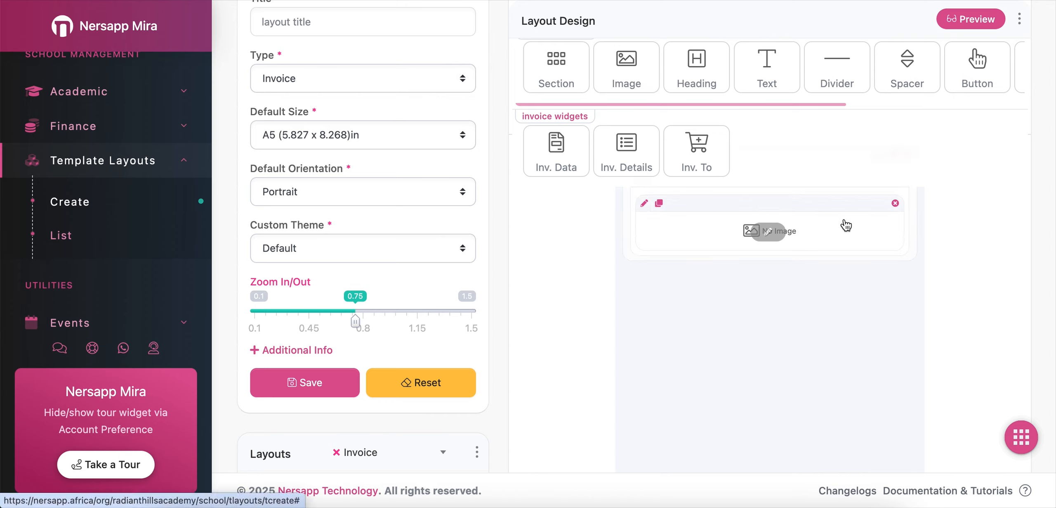
Add a Section widget below the image section on the canvas
{"action": "left_click", "coordinate": [564, 78]}
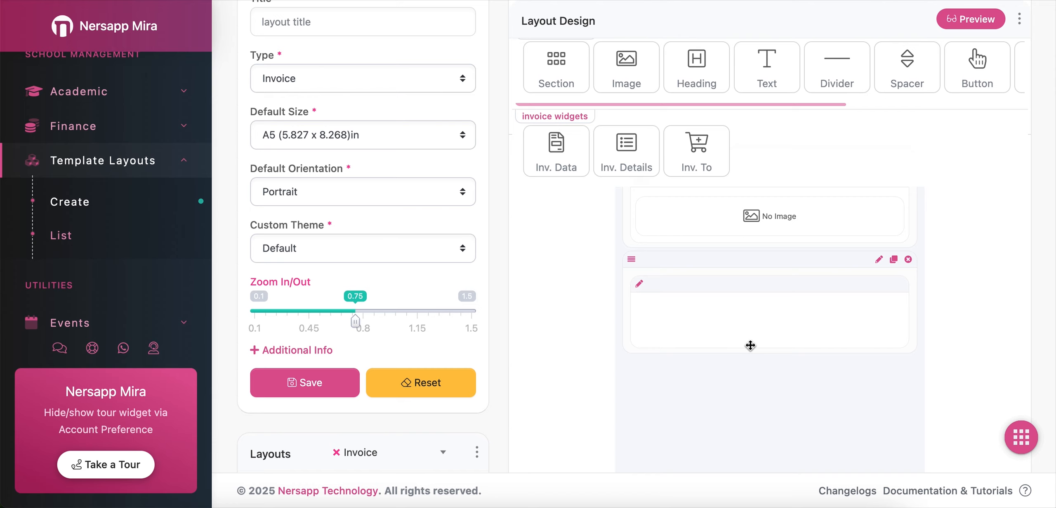
{"action": "left_click_drag", "start_coordinate": [750, 344], "coordinate": [780, 248]}
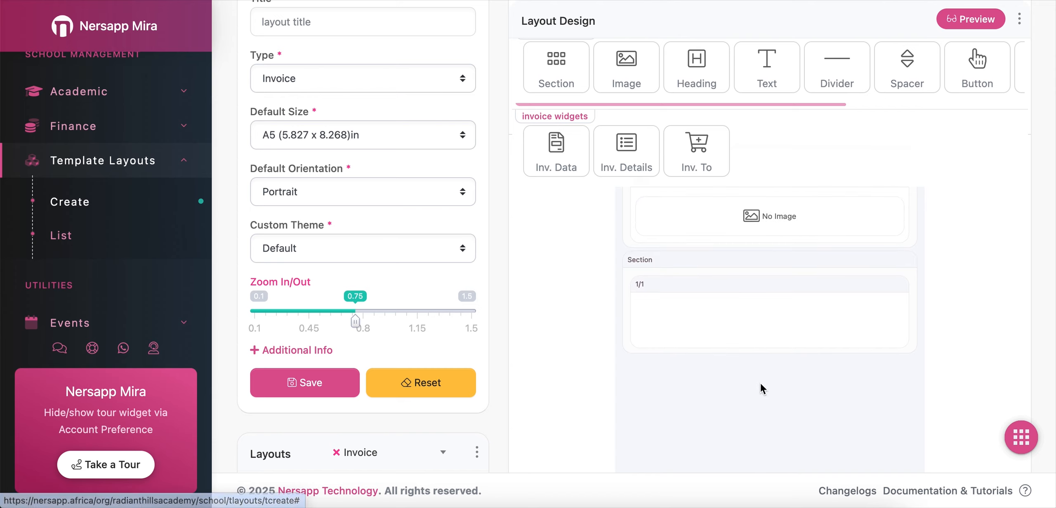
Preview the layout design and close the preview
{"action": "scroll", "coordinate": [768, 388], "scroll_direction": "up", "scroll_amount": 3}
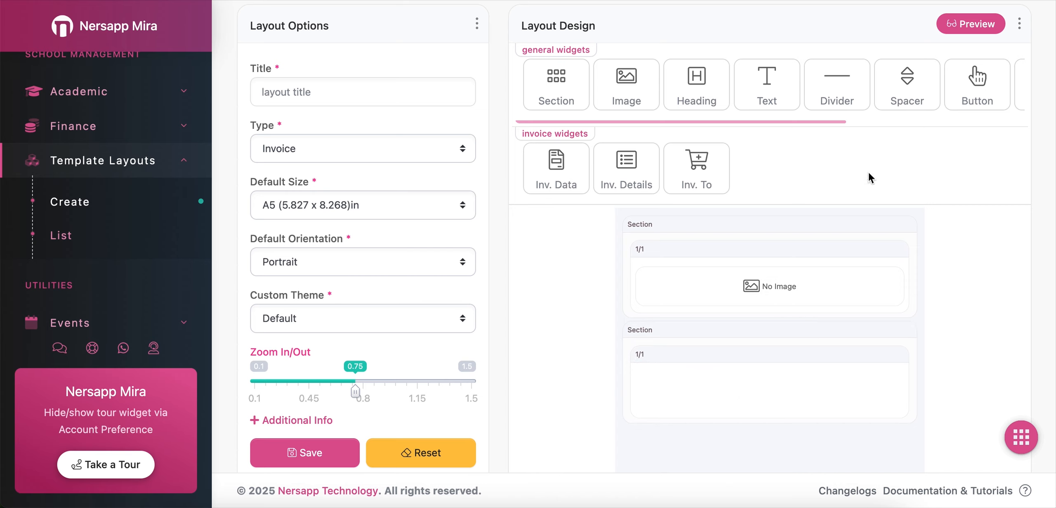
{"action": "left_click", "coordinate": [972, 24]}
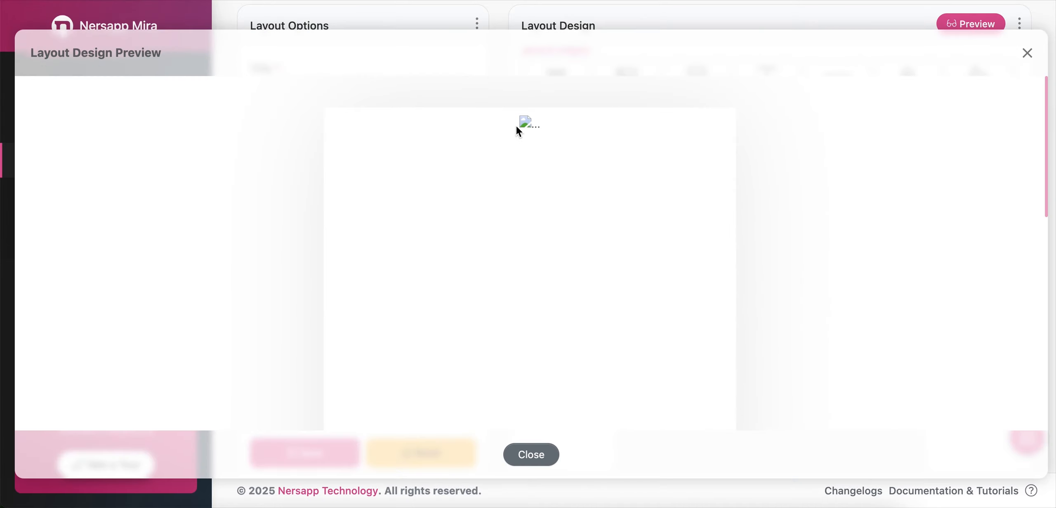
{"action": "left_click", "coordinate": [531, 454]}
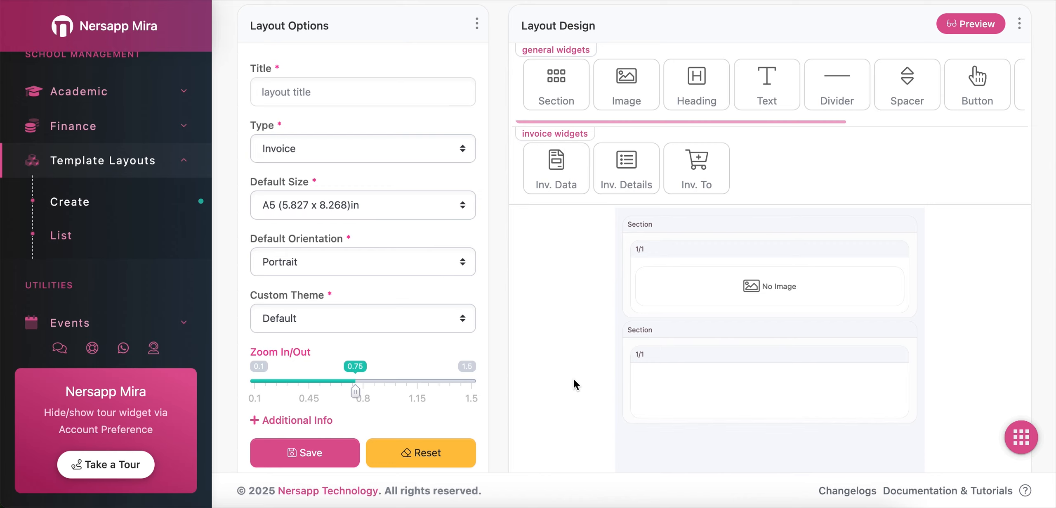
Examine the Layouts list panel beneath the Layout Options panel
{"action": "scroll", "coordinate": [577, 385], "scroll_direction": "down", "scroll_amount": 5}
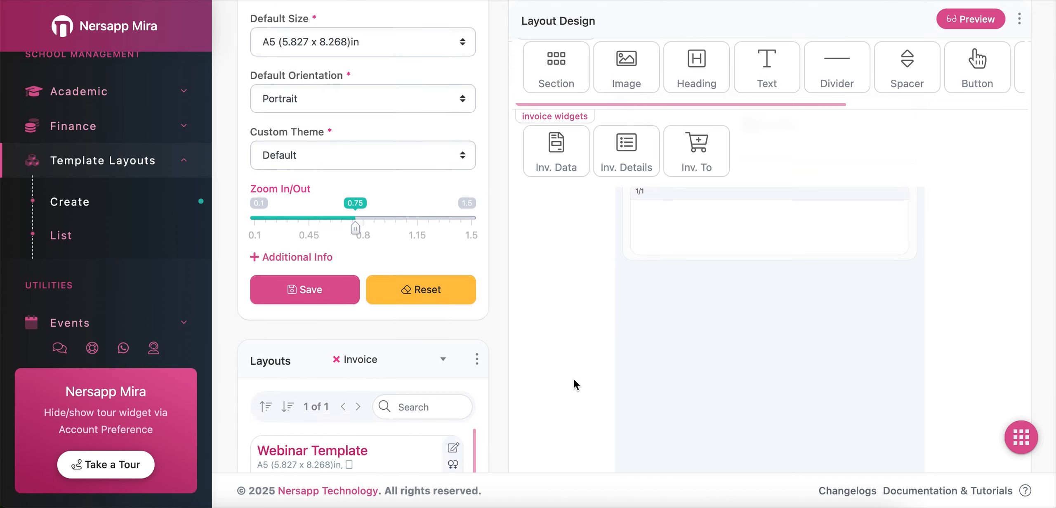
{"action": "scroll", "coordinate": [576, 385], "scroll_direction": "down", "scroll_amount": 5}
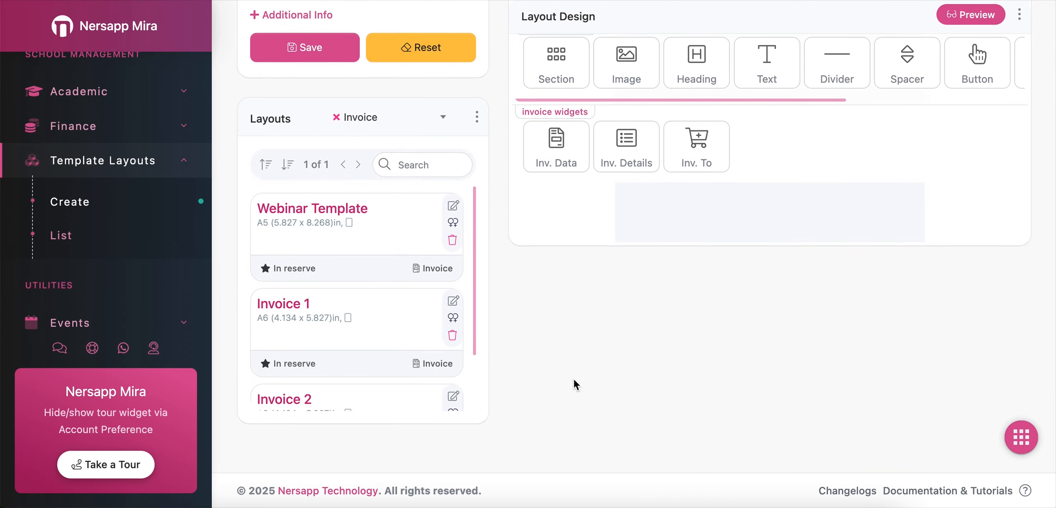
{"action": "left_click_drag", "start_coordinate": [249, 123], "coordinate": [289, 123]}
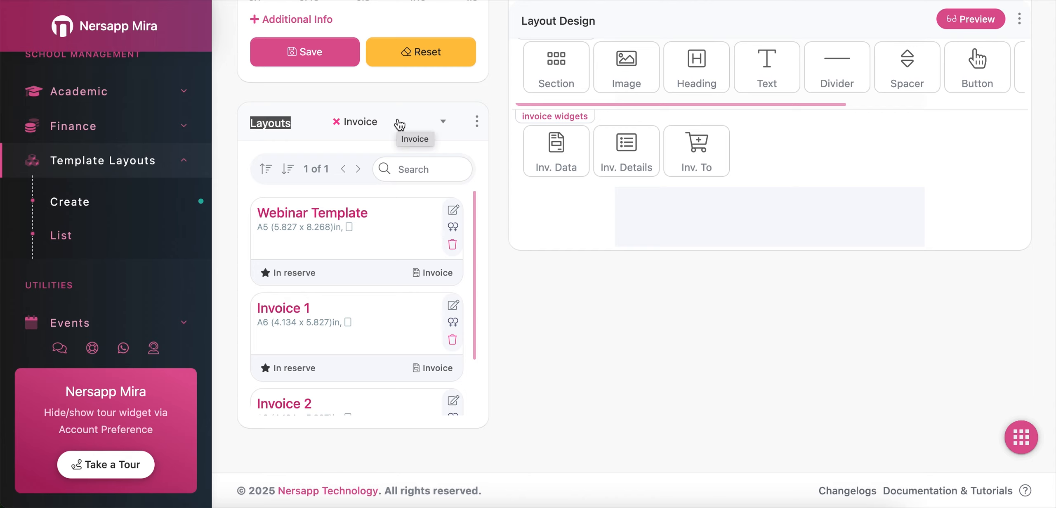
{"action": "left_click", "coordinate": [293, 125]}
{"action": "scroll", "coordinate": [284, 137], "scroll_direction": "up", "scroll_amount": 8}
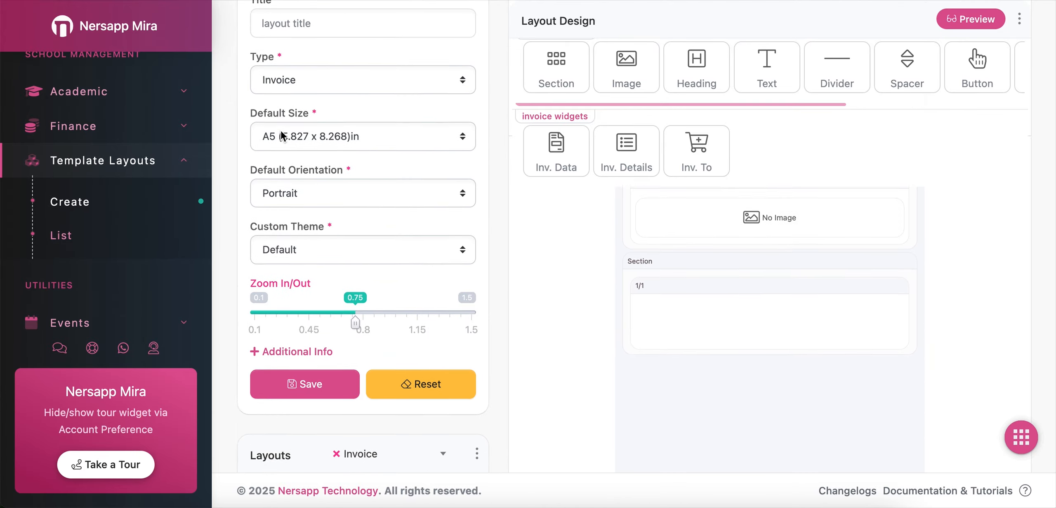
{"action": "scroll", "coordinate": [282, 136], "scroll_direction": "up", "scroll_amount": 4}
{"action": "left_click_drag", "start_coordinate": [249, 115], "coordinate": [317, 111]}
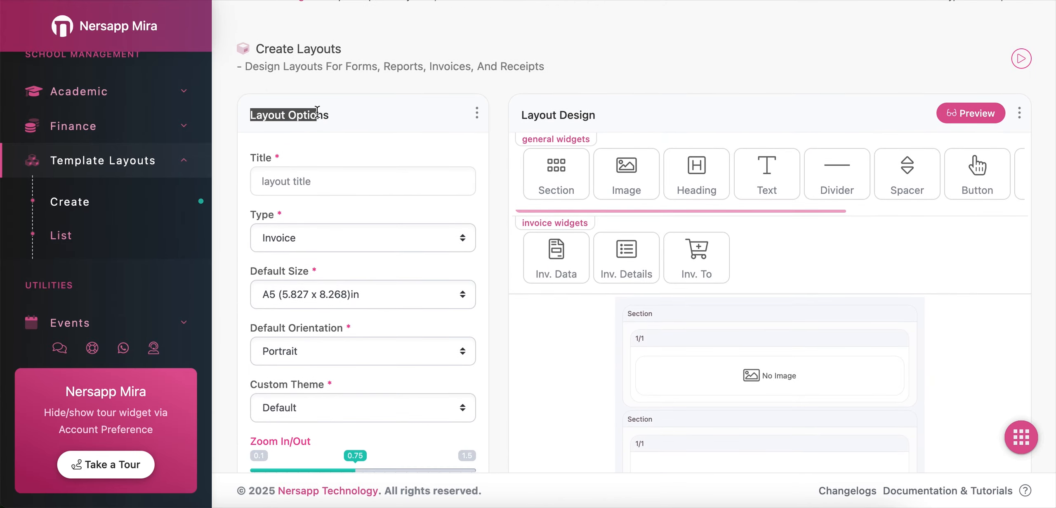
{"action": "scroll", "coordinate": [341, 115], "scroll_direction": "down", "scroll_amount": 10}
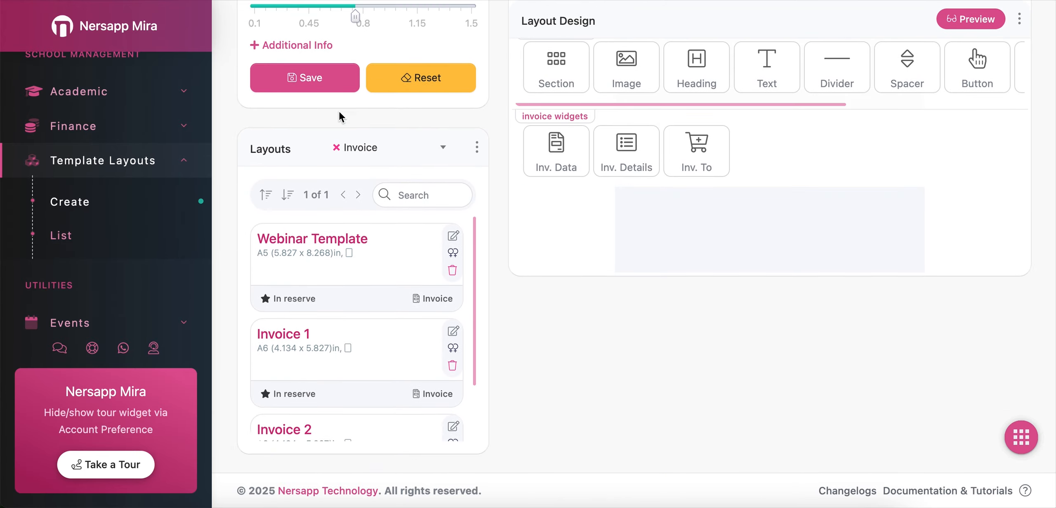
{"action": "scroll", "coordinate": [340, 116], "scroll_direction": "down", "scroll_amount": 1}
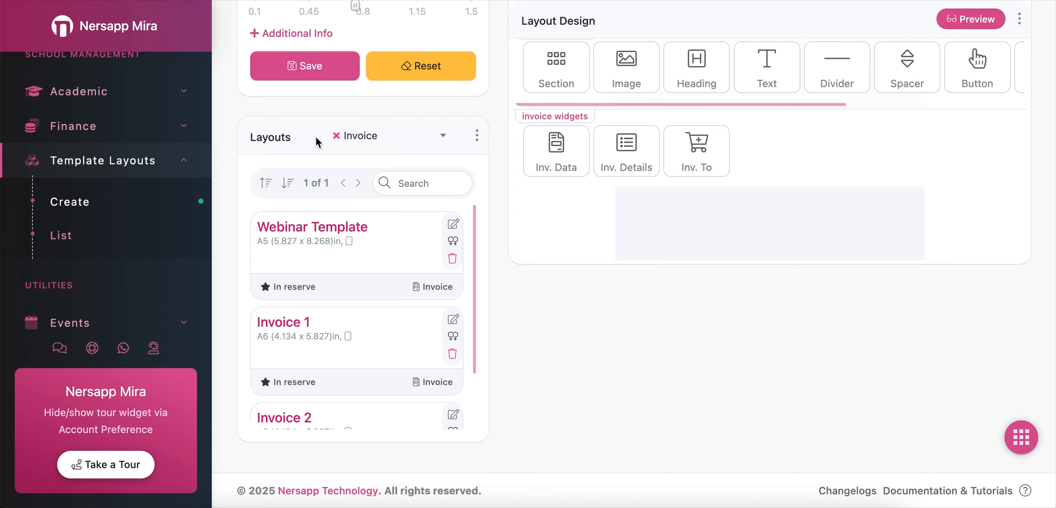
Filter the Layouts list to show Final Report layouts
{"action": "left_click", "coordinate": [427, 141]}
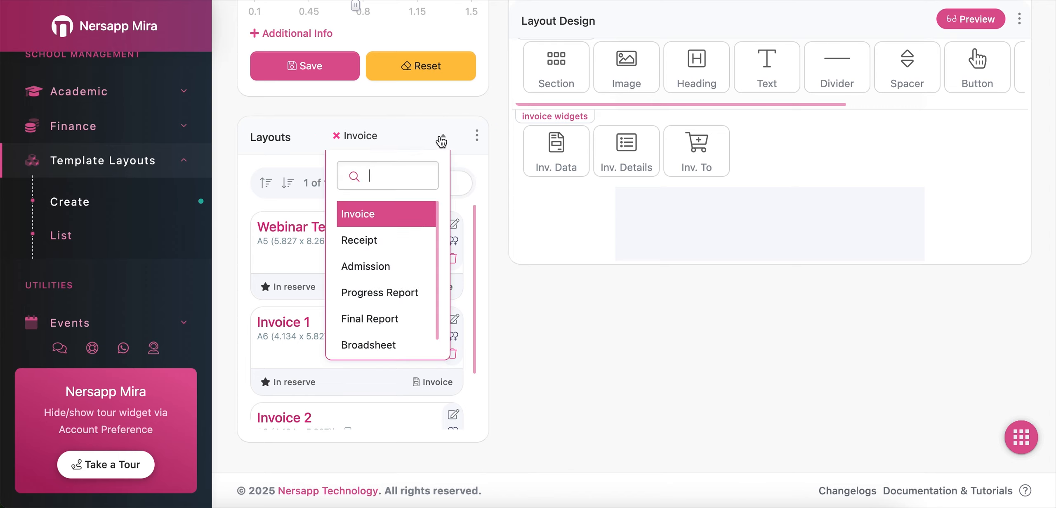
{"action": "left_click", "coordinate": [426, 142]}
{"action": "left_click", "coordinate": [426, 141]}
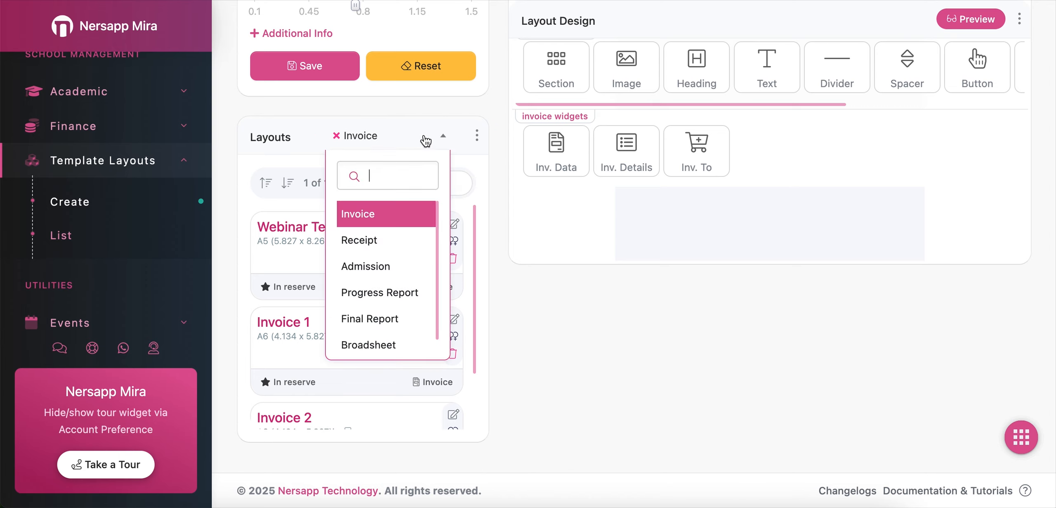
{"action": "left_click", "coordinate": [384, 325]}
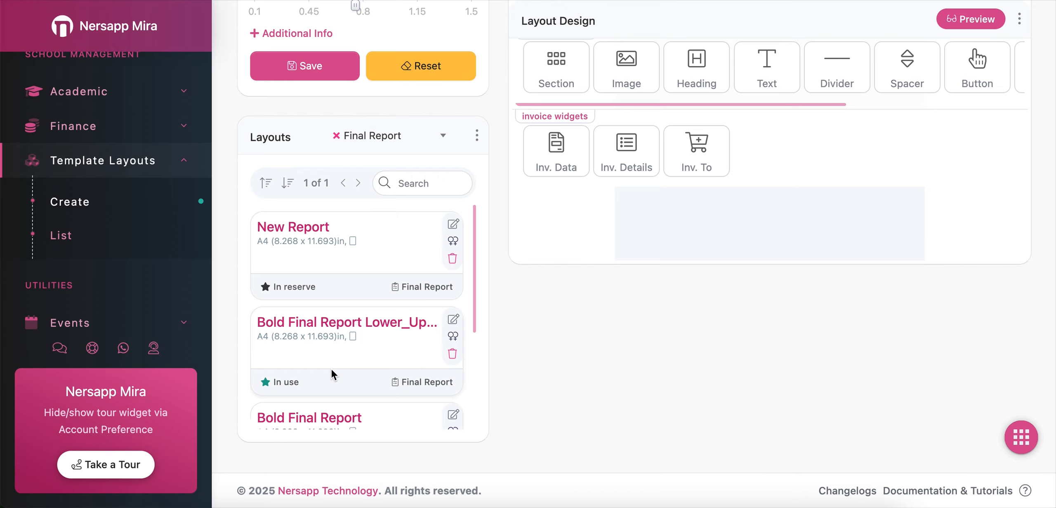
Try to delete the Bold Final Report Lower_Up... layout and confirm the deletion
{"action": "left_click", "coordinate": [454, 353]}
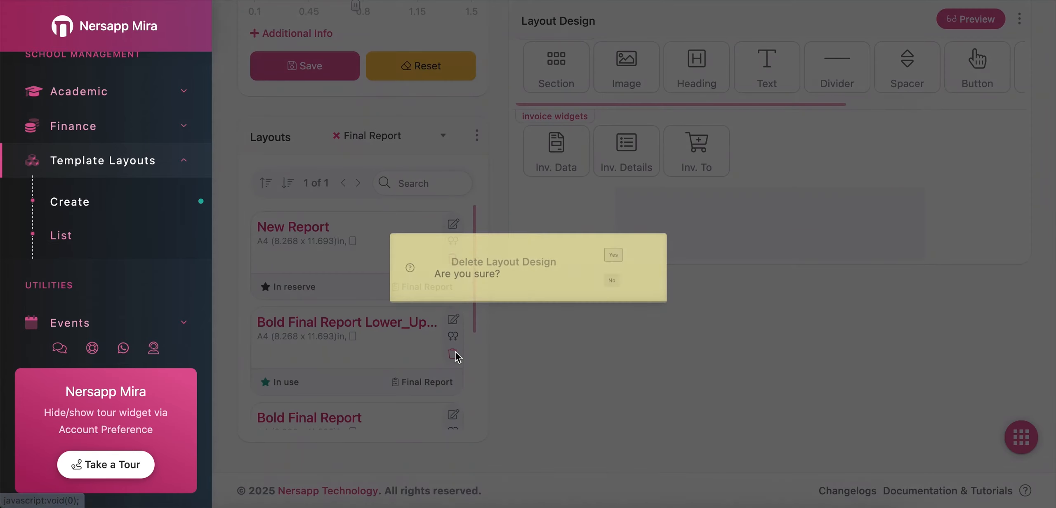
{"action": "left_click", "coordinate": [613, 254]}
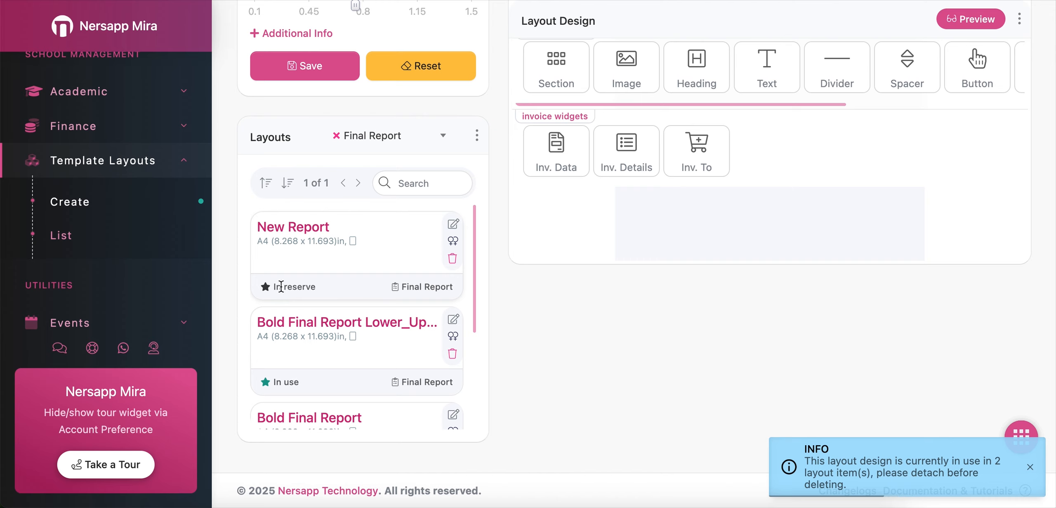
{"action": "left_click_drag", "start_coordinate": [320, 293], "coordinate": [305, 288]}
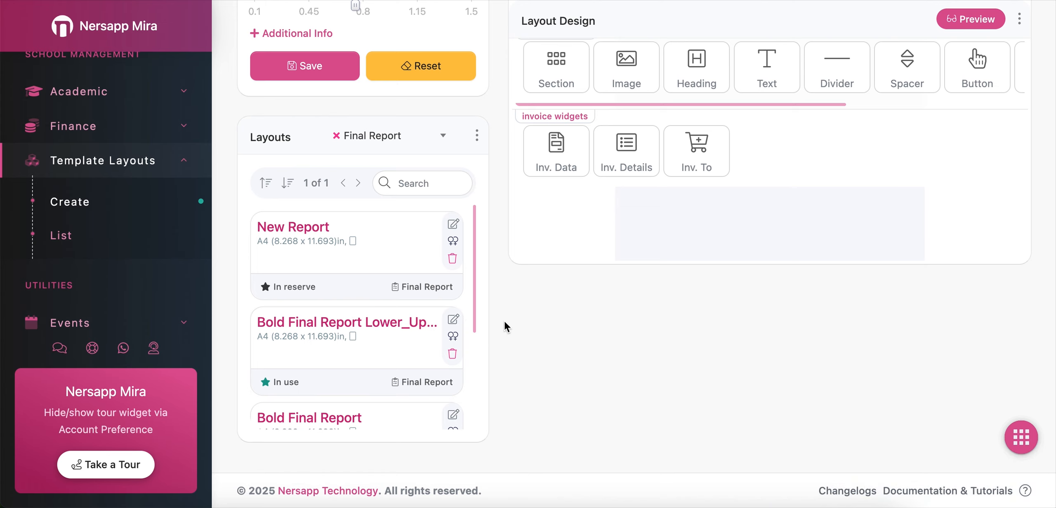
{"action": "scroll", "coordinate": [507, 326], "scroll_direction": "up", "scroll_amount": 5}
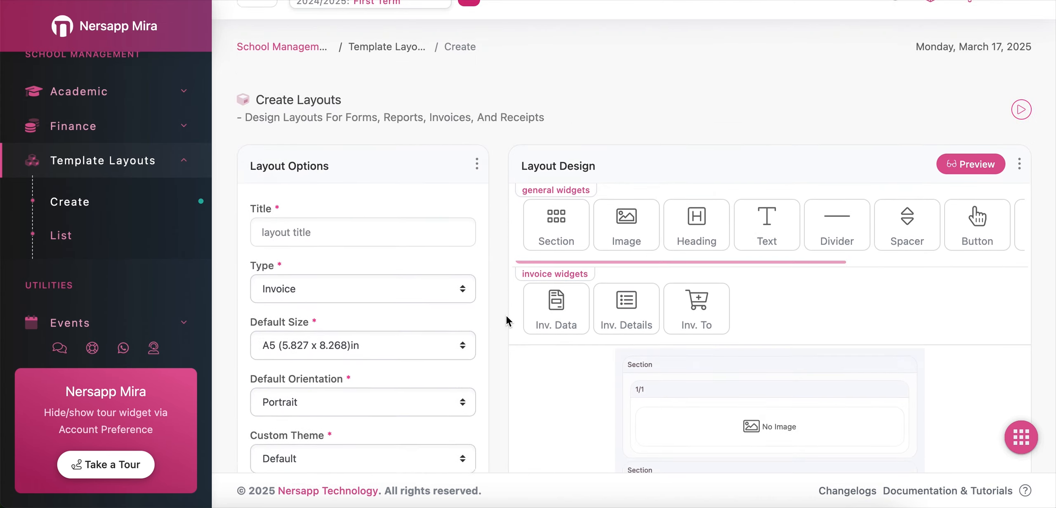
{"action": "scroll", "coordinate": [506, 315], "scroll_direction": "up", "scroll_amount": 1}
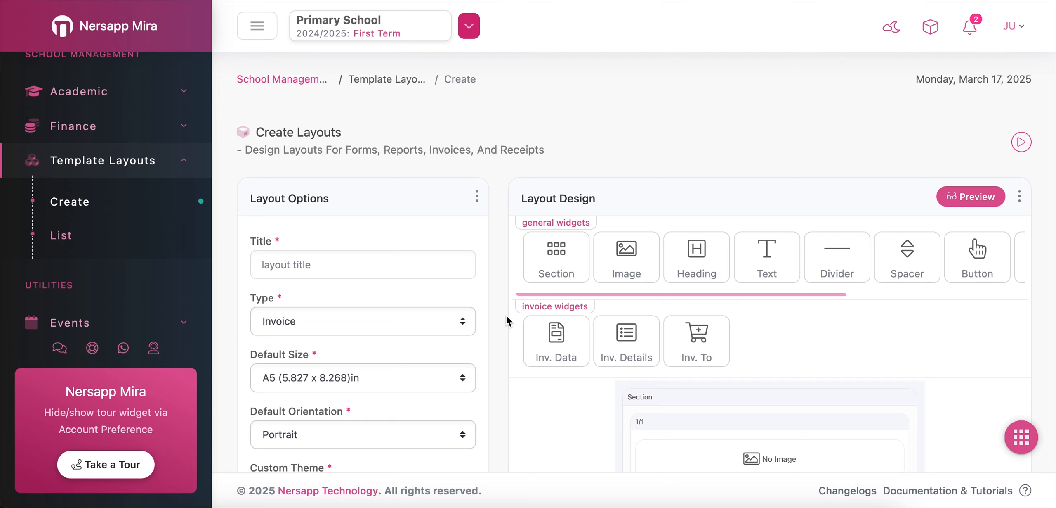